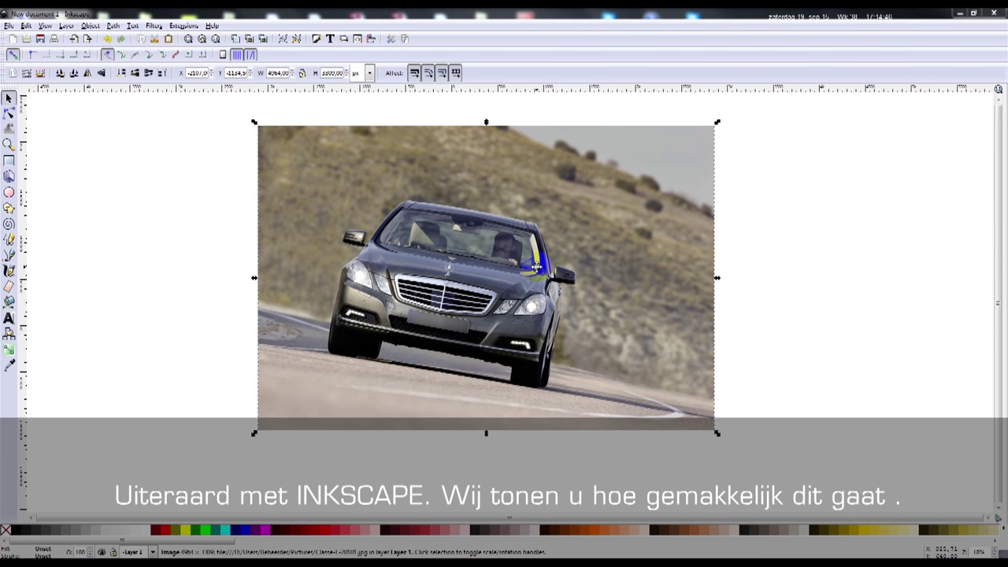
With the Bezier pen, place outline nodes from the roof corner down the car's right side
scroll(647, 271, "up", 2)
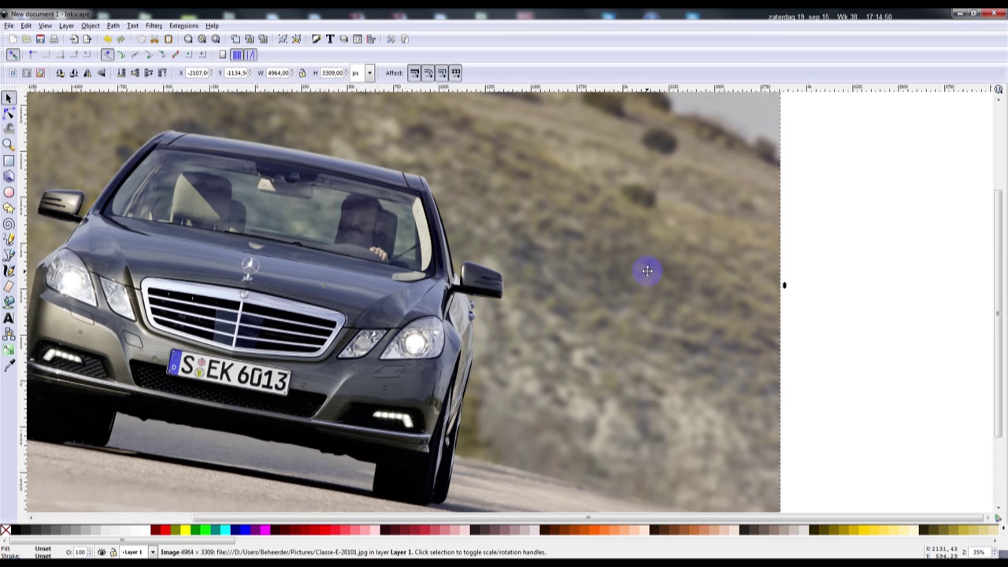
mouse_move(153, 234)
left_mouse_down()
mouse_move(363, 250)
mouse_move(343, 250)
left_mouse_up()
left_click(9, 254)
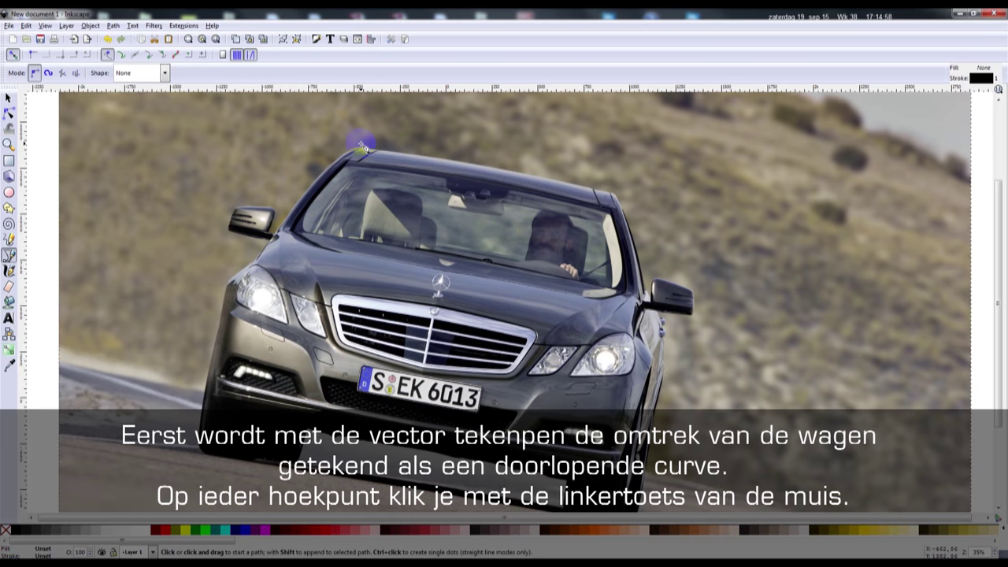
scroll(361, 145, "up", 2)
left_click(355, 147)
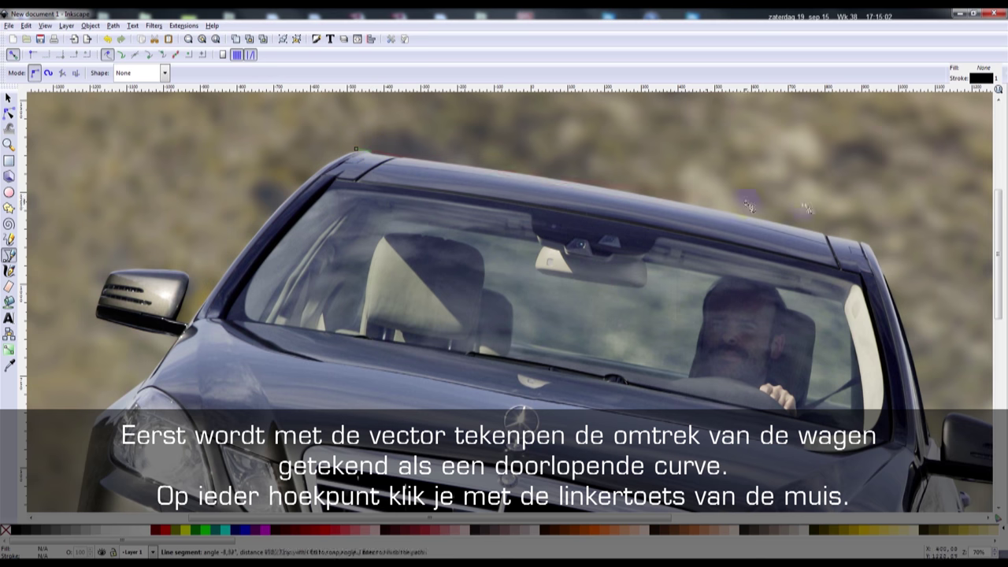
left_click(870, 242)
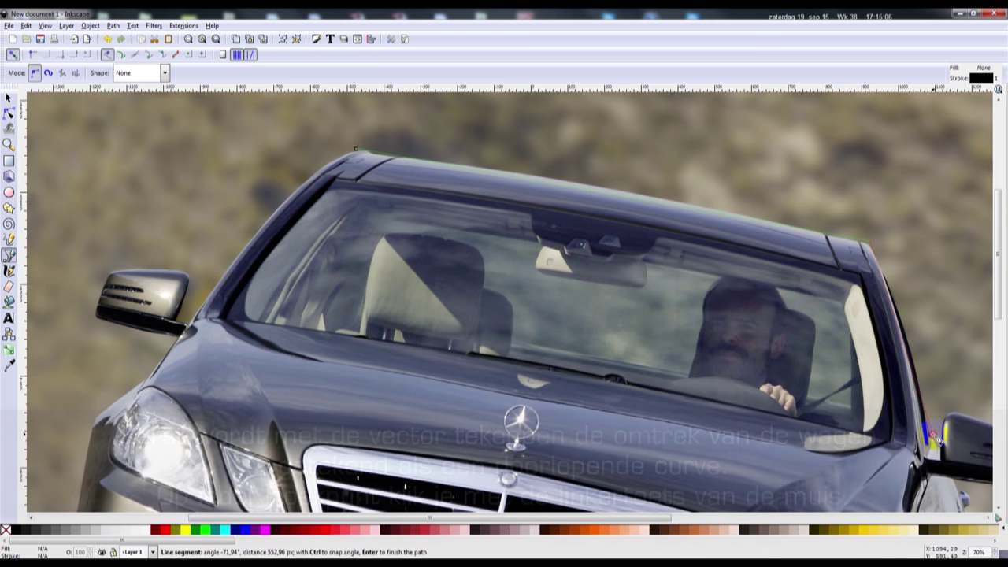
left_click_drag(948, 421, 706, 287)
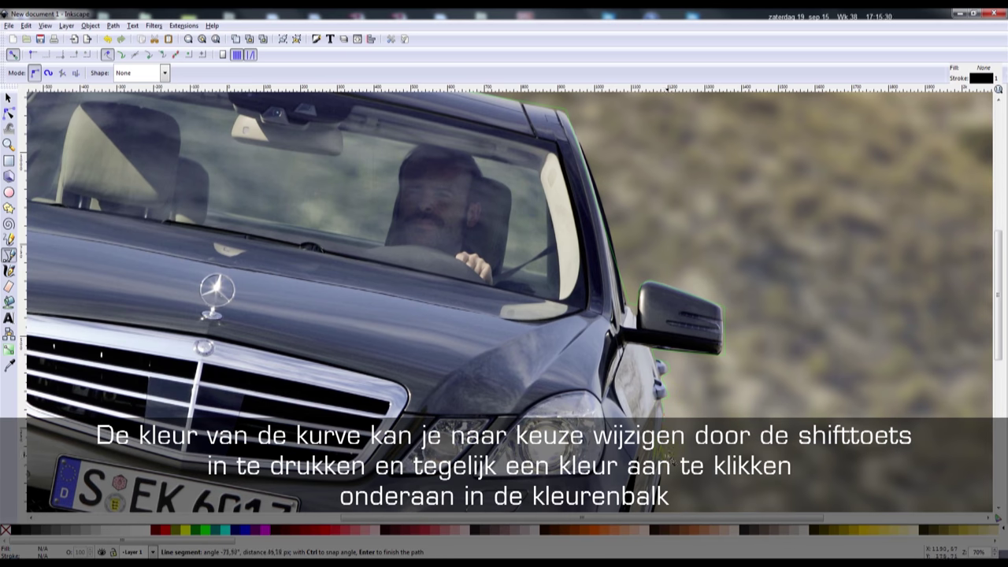
scroll(676, 468, "down", 6)
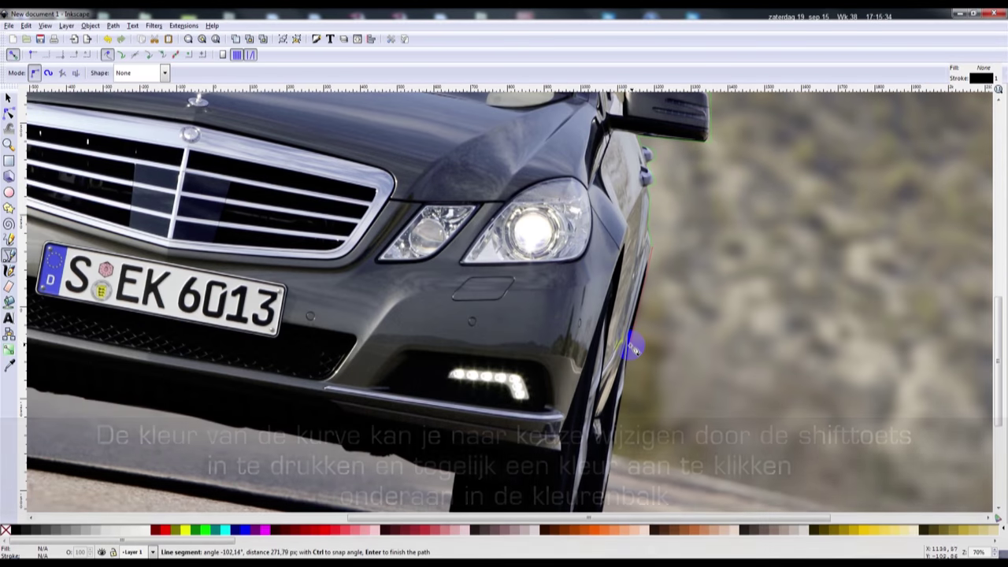
scroll(637, 315, "down", 5)
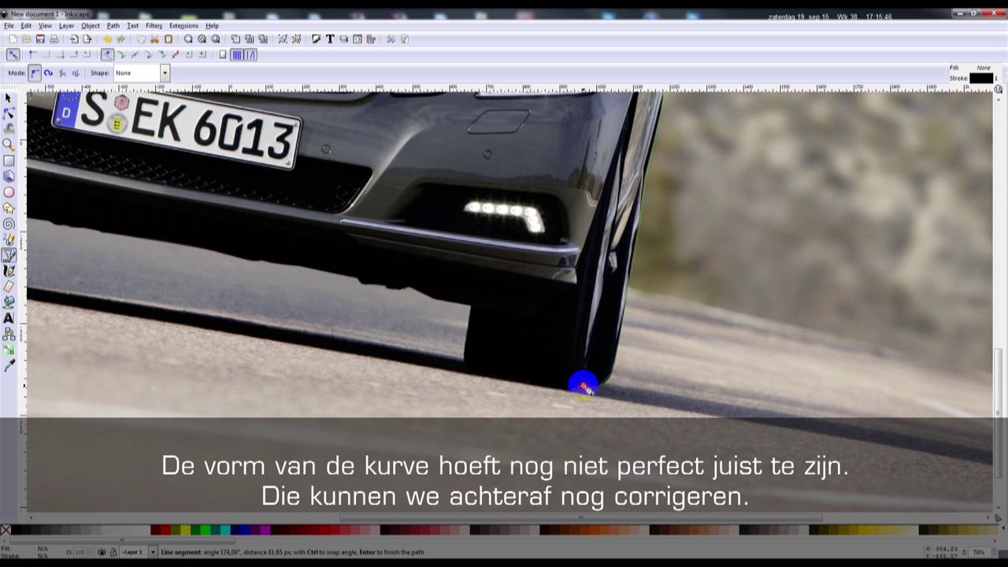
Add outline nodes around the right front tyre and under the bumper, removing one misplaced node
left_click(472, 384)
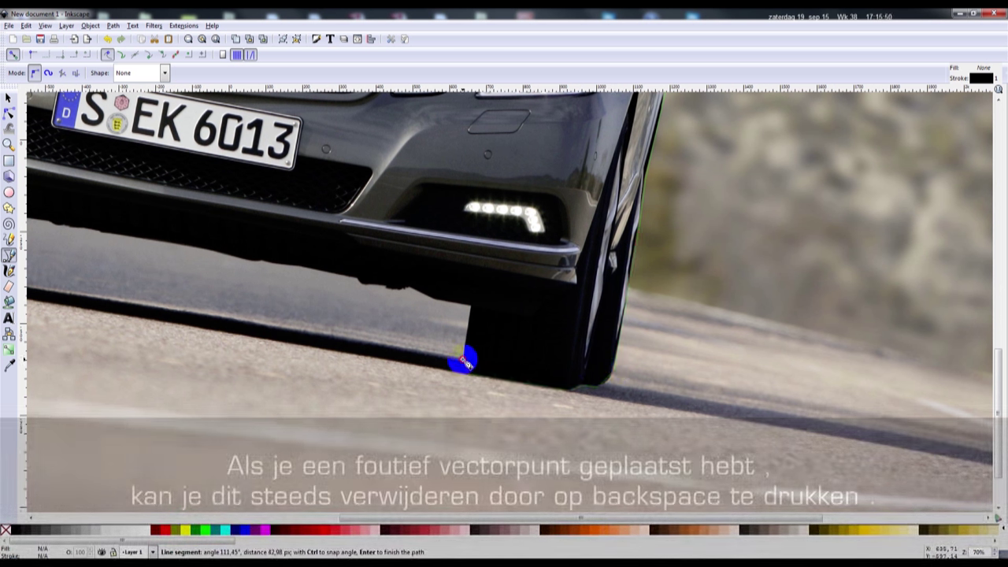
left_click(469, 306)
left_click(406, 291)
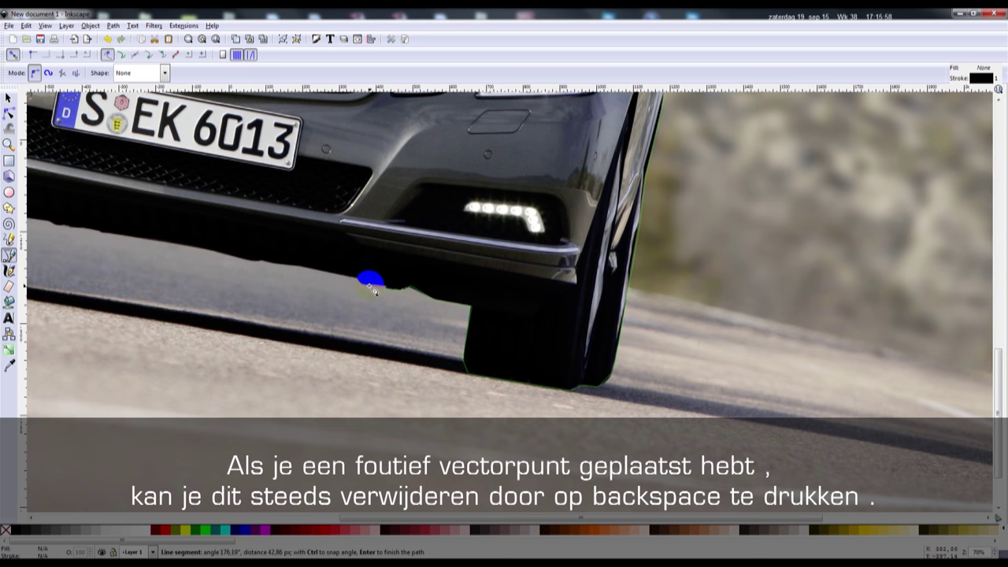
key("BackSpace")
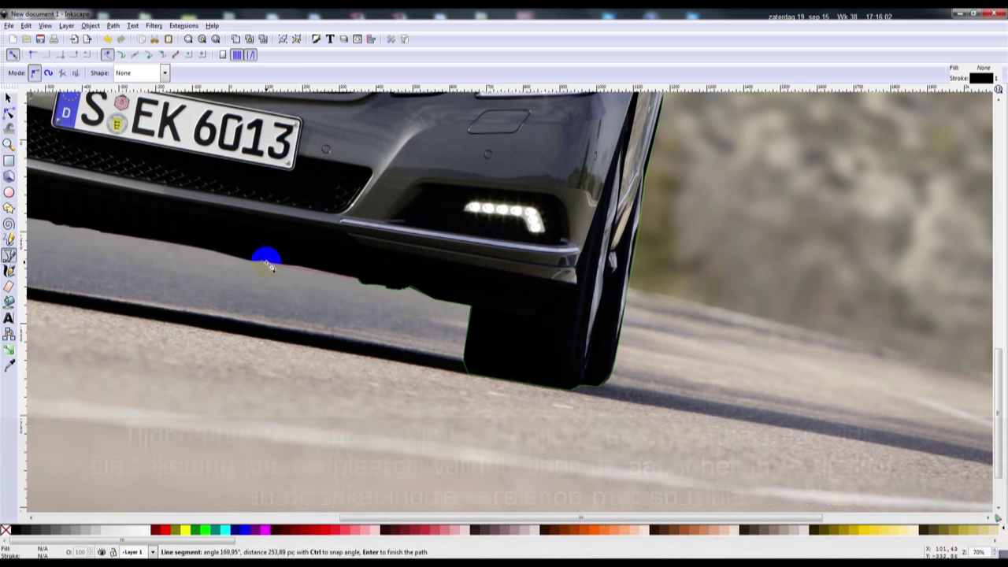
left_click(311, 267)
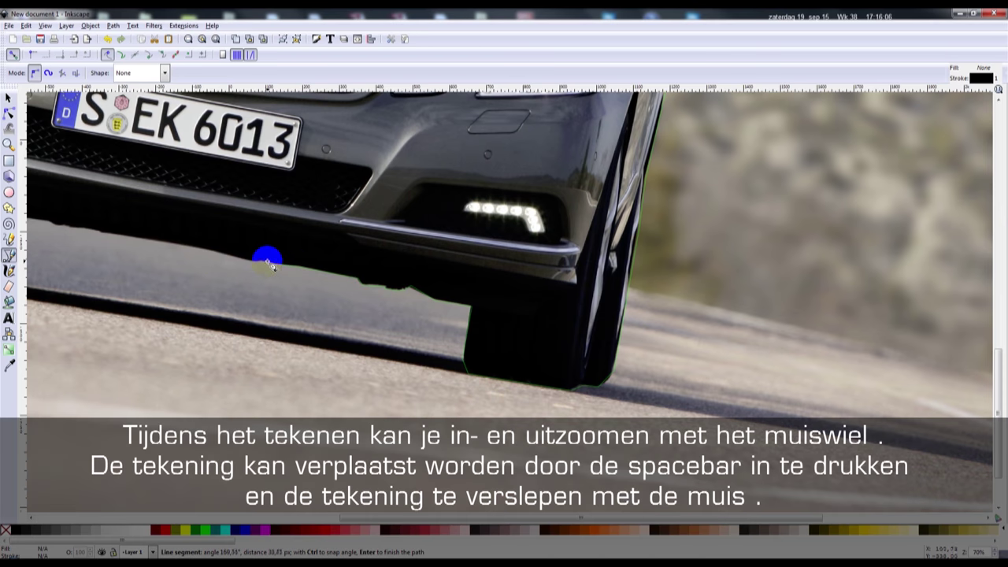
left_click_drag(217, 254, 593, 300)
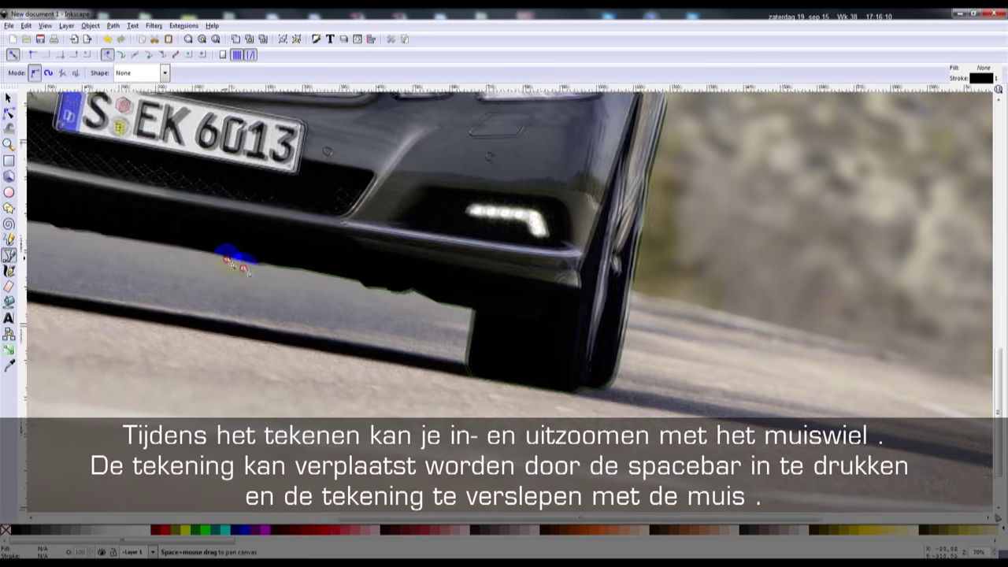
Continue nodes along the bumper's underside to the left front tyre's outer corner
left_click(470, 279)
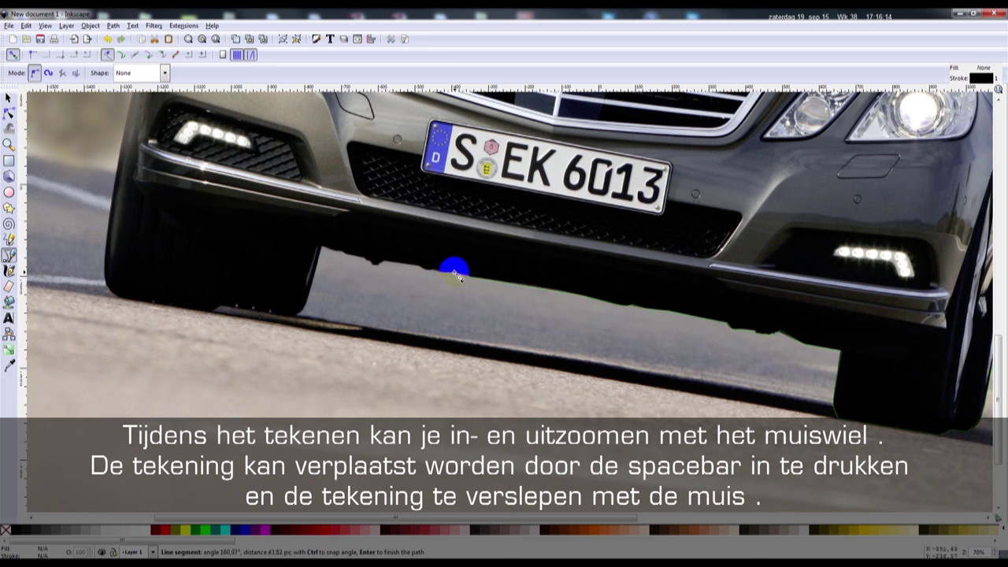
left_click(422, 272)
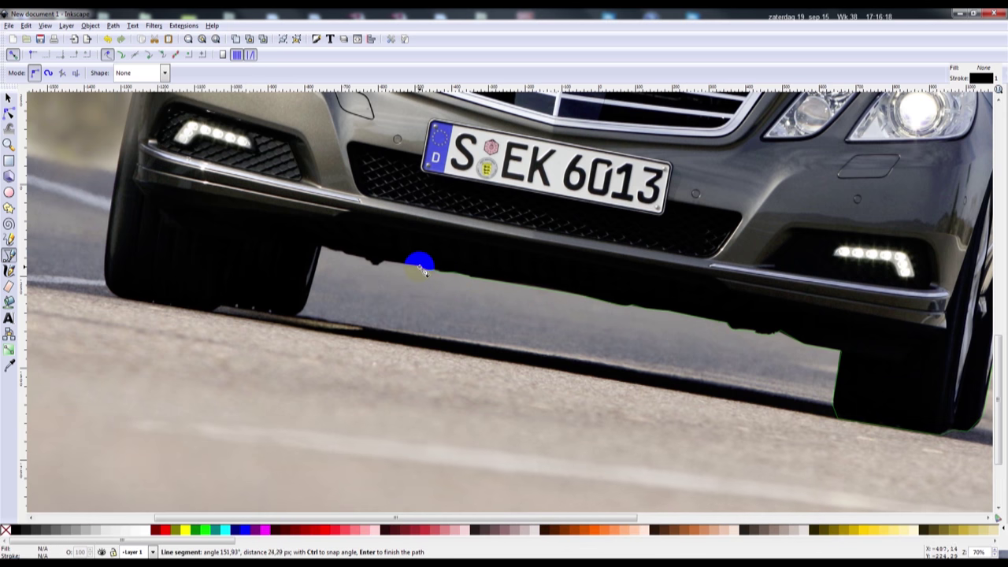
left_click(383, 264)
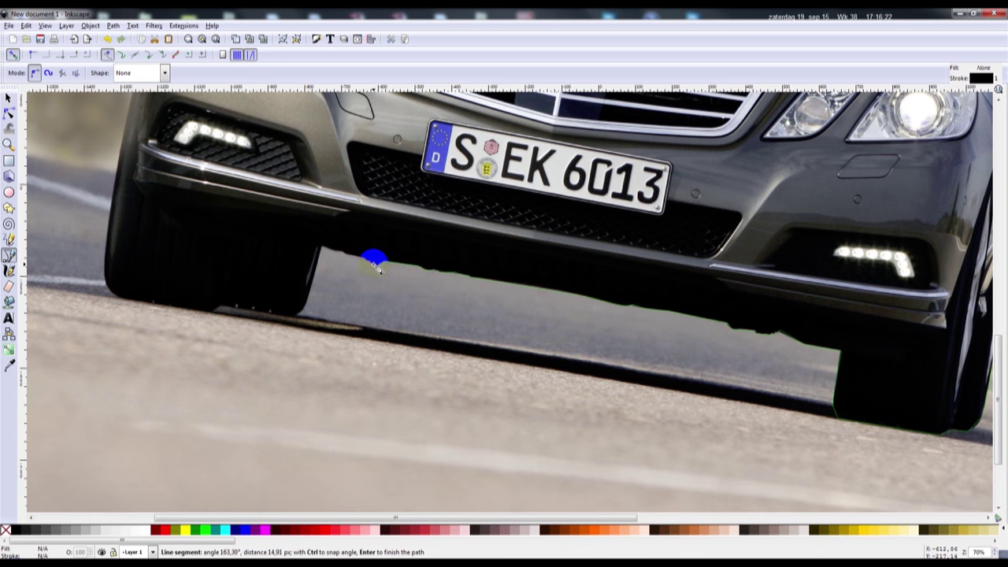
left_click(370, 264)
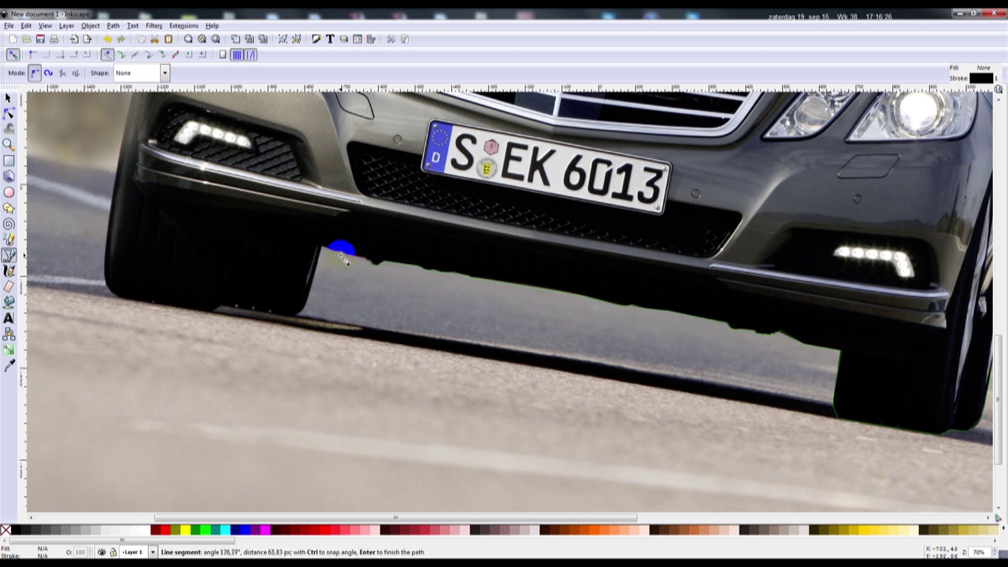
left_click(322, 246)
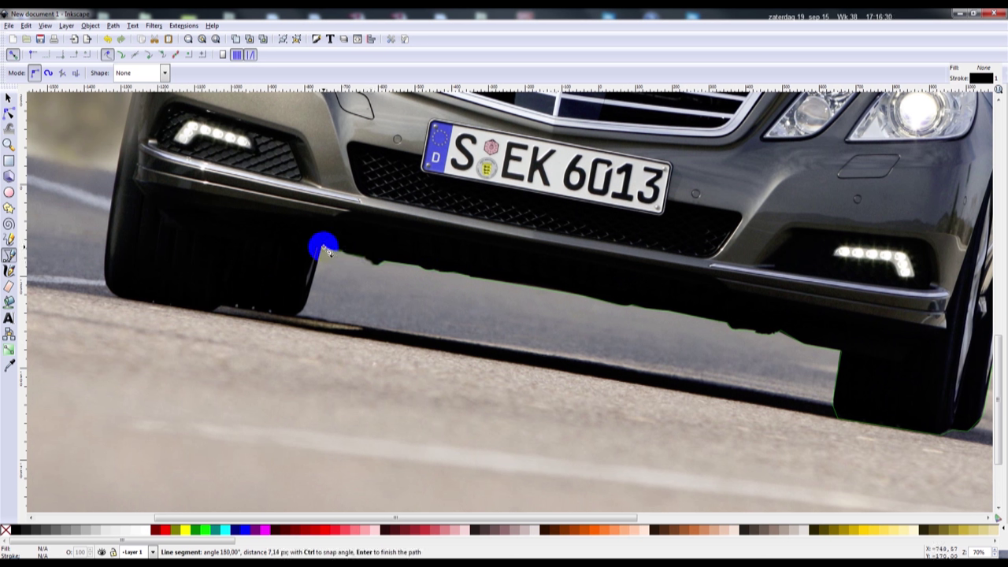
left_click(307, 312)
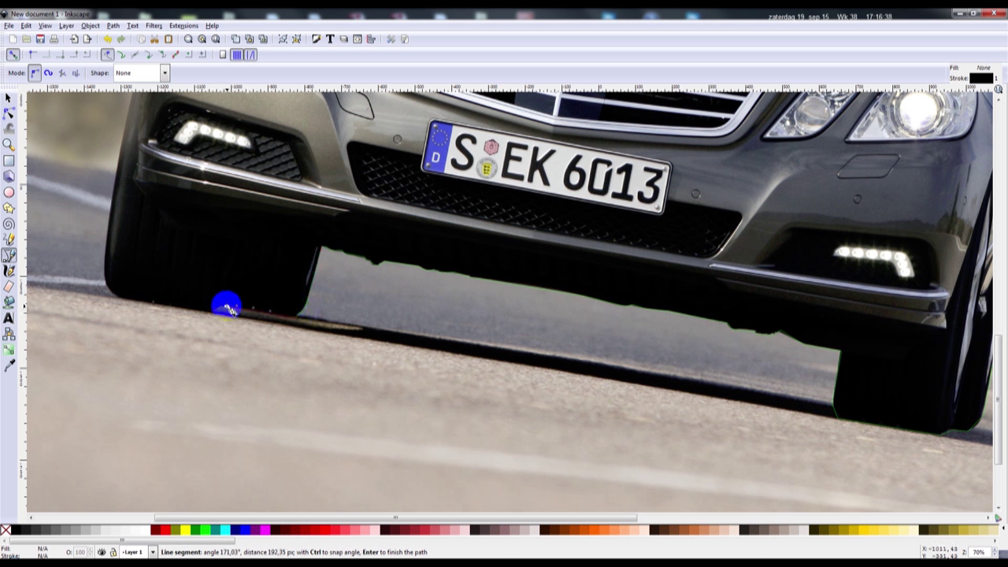
left_click(224, 305)
left_click(120, 301)
Add nodes up the left fender and around the side mirror's corners
scroll(126, 111, "up", 5)
scroll(126, 111, "left", 5)
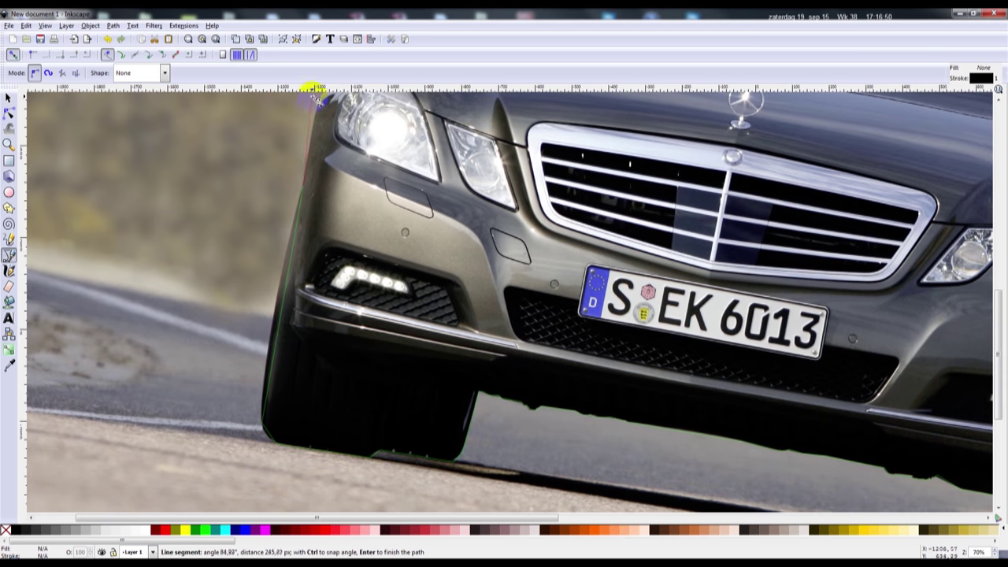
scroll(299, 299, "up", 7)
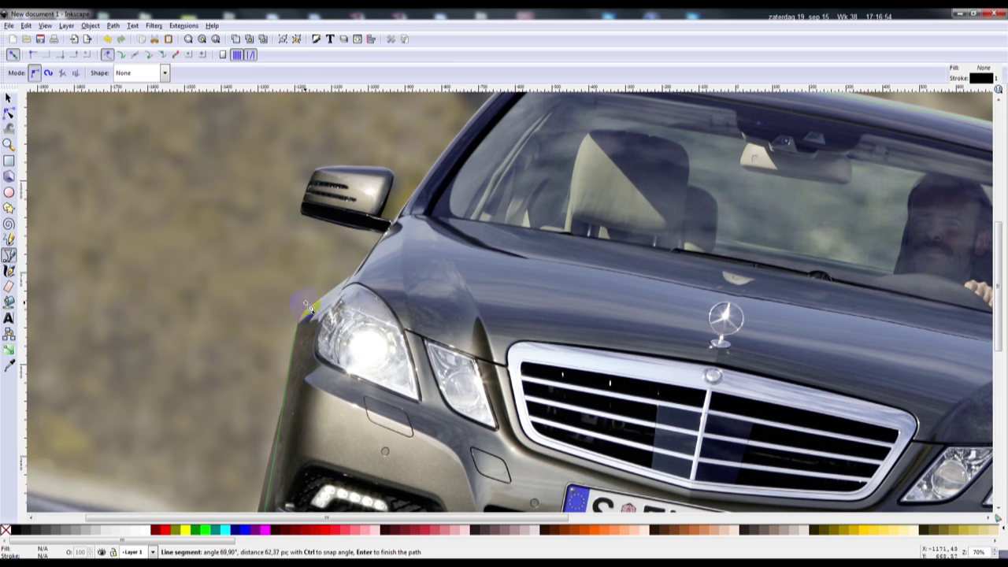
left_click(352, 280)
left_click(383, 229)
left_click(304, 218)
left_click(315, 170)
left_click(326, 170)
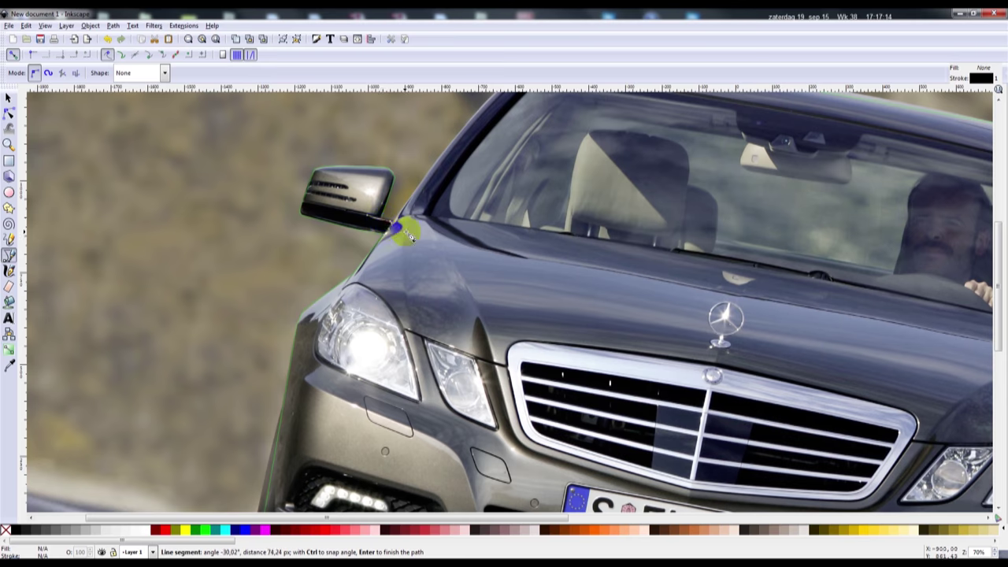
Close the outline path on its starting node at the roof corner
scroll(382, 219, "up", 2)
scroll(449, 114, "up", 7)
scroll(449, 114, "right", 4)
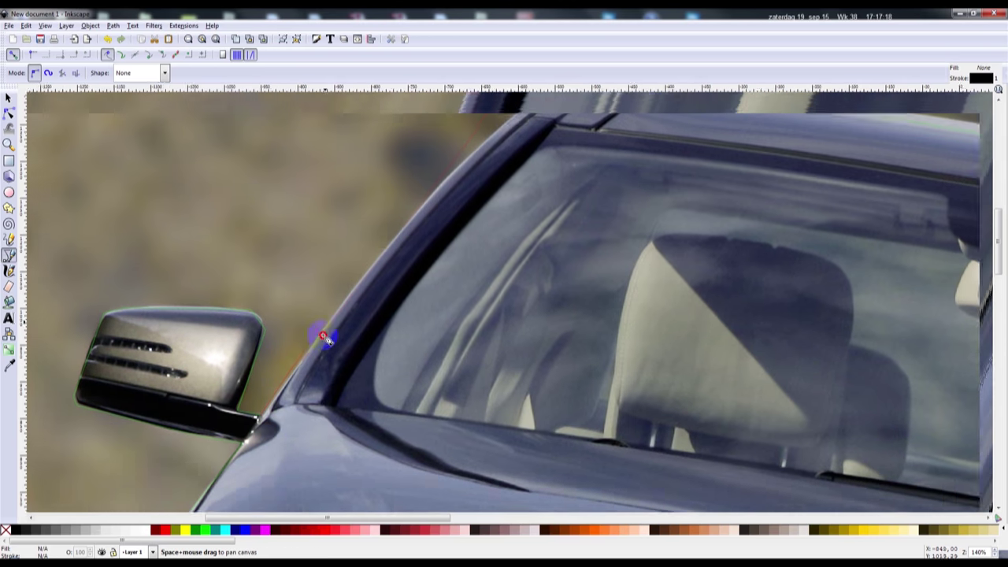
left_click(498, 148)
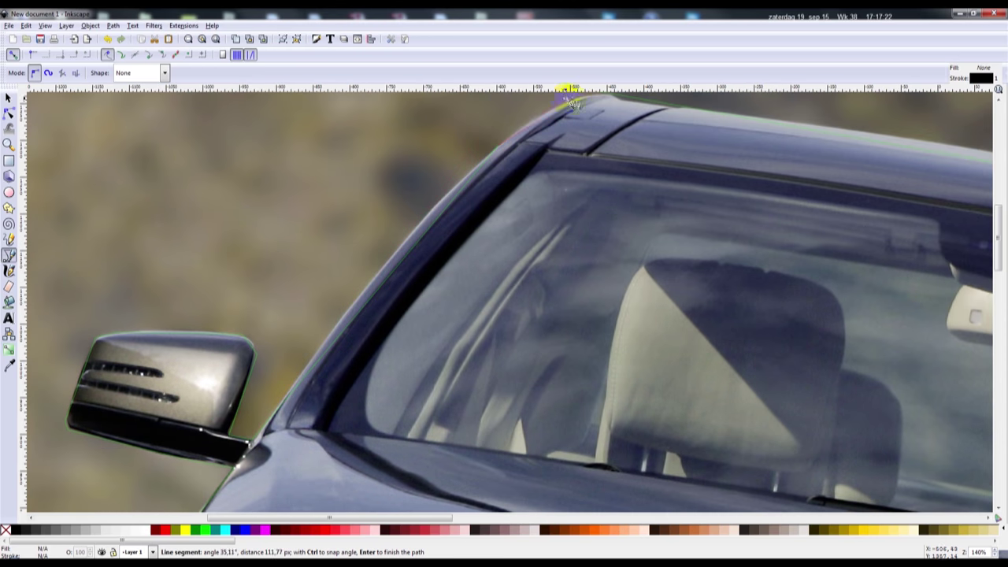
scroll(473, 185, "up", 3)
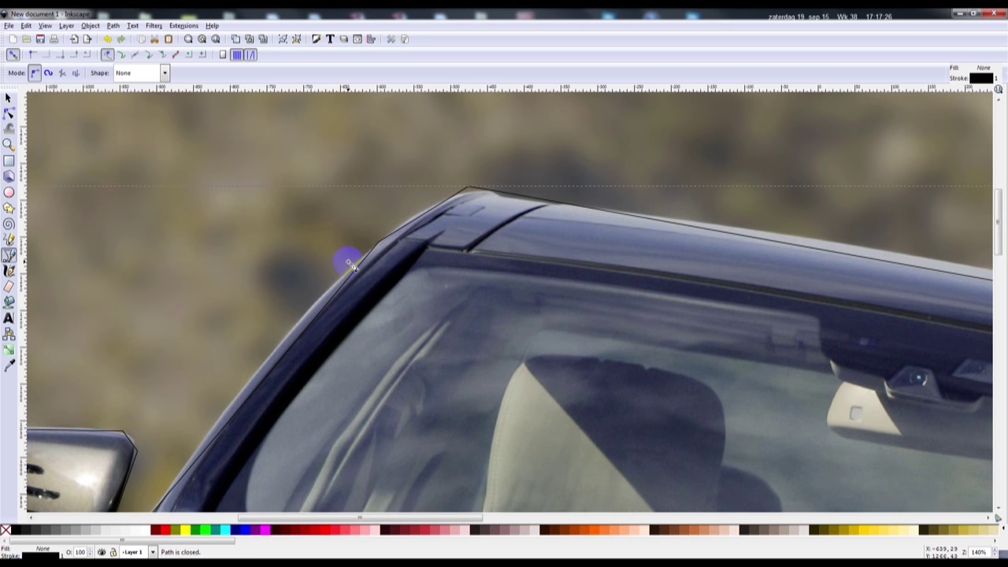
Using the Node tool, curve the outline's segment along the mirror's top edge
left_click(9, 112)
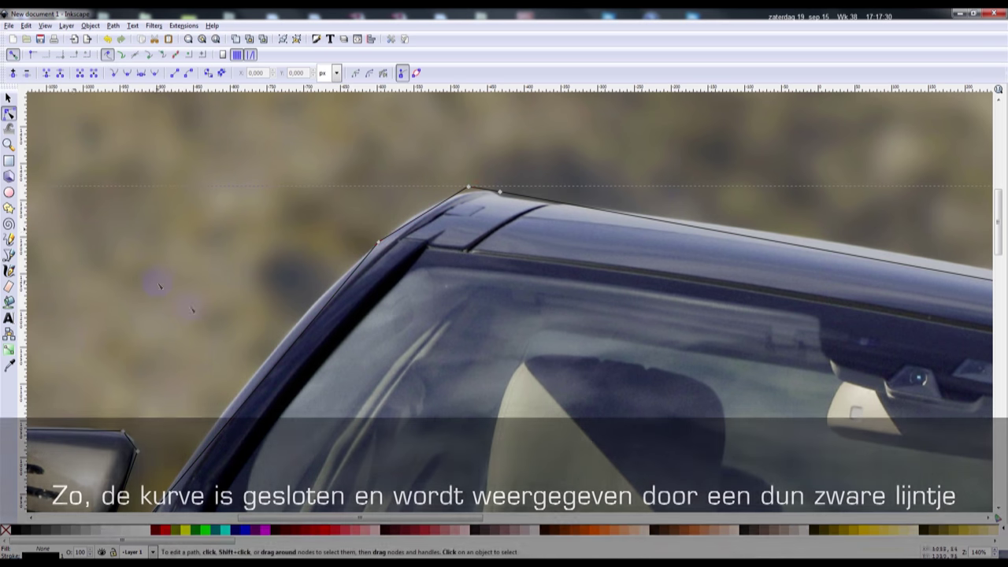
left_click(274, 373)
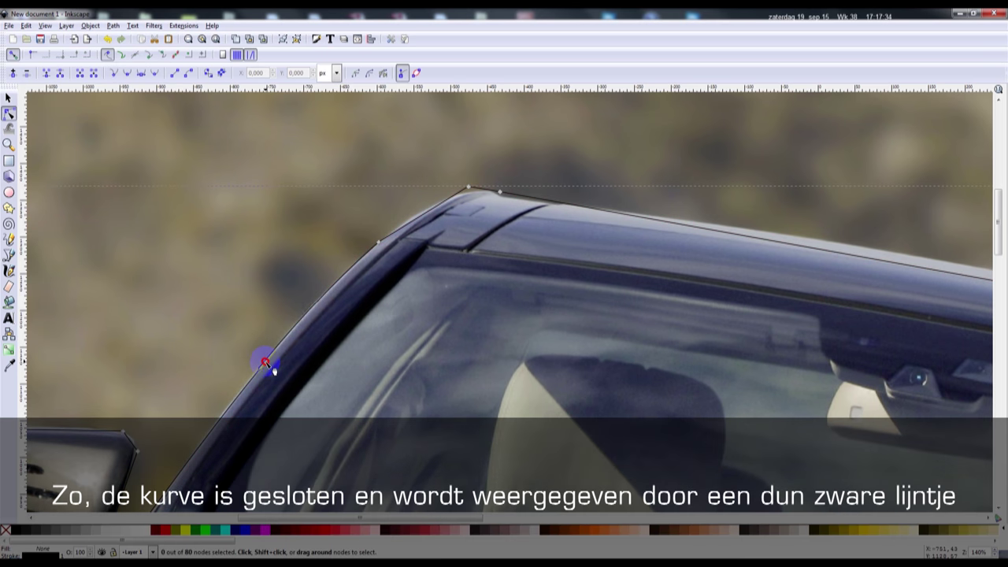
left_click(137, 454)
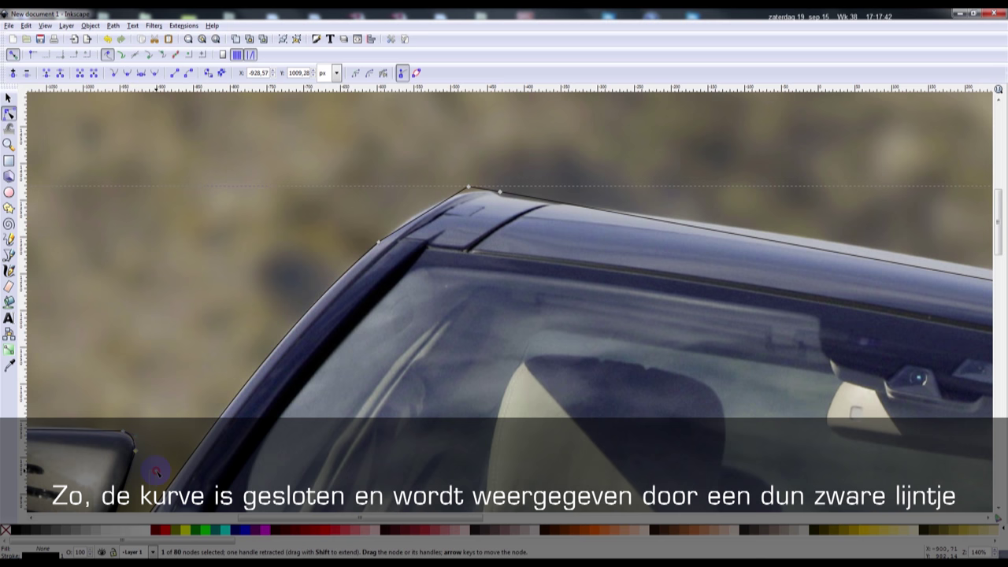
left_click_drag(156, 471, 304, 292)
left_click(270, 354)
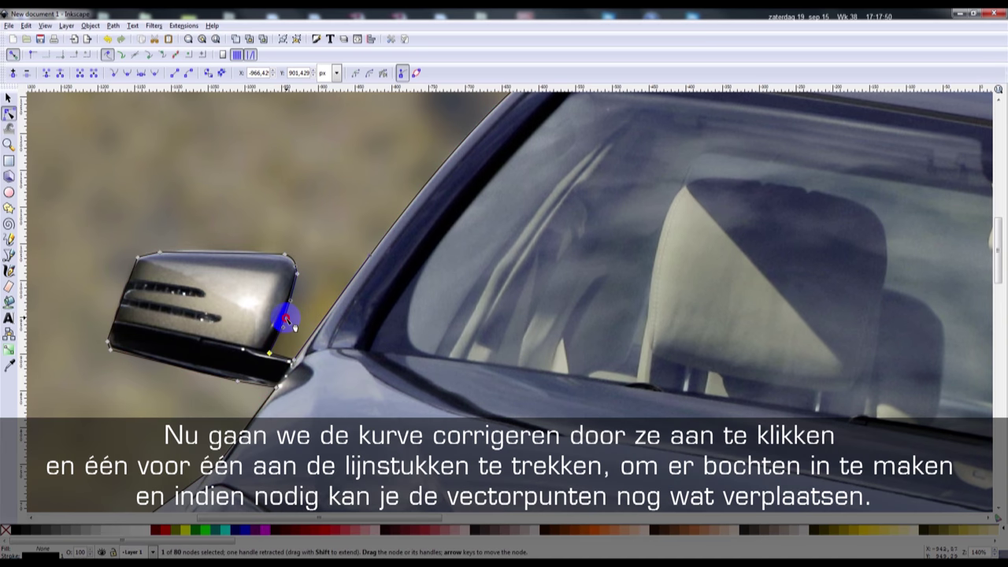
left_click_drag(206, 256, 203, 252)
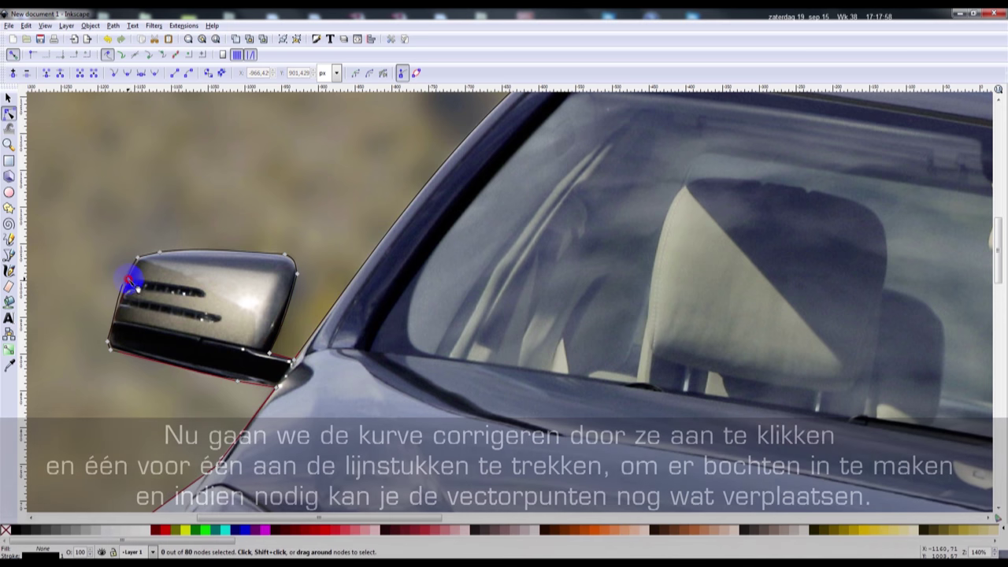
Add a node on the mirror's bottom curve and move it onto the car's edge
left_click(115, 347)
left_click(114, 344)
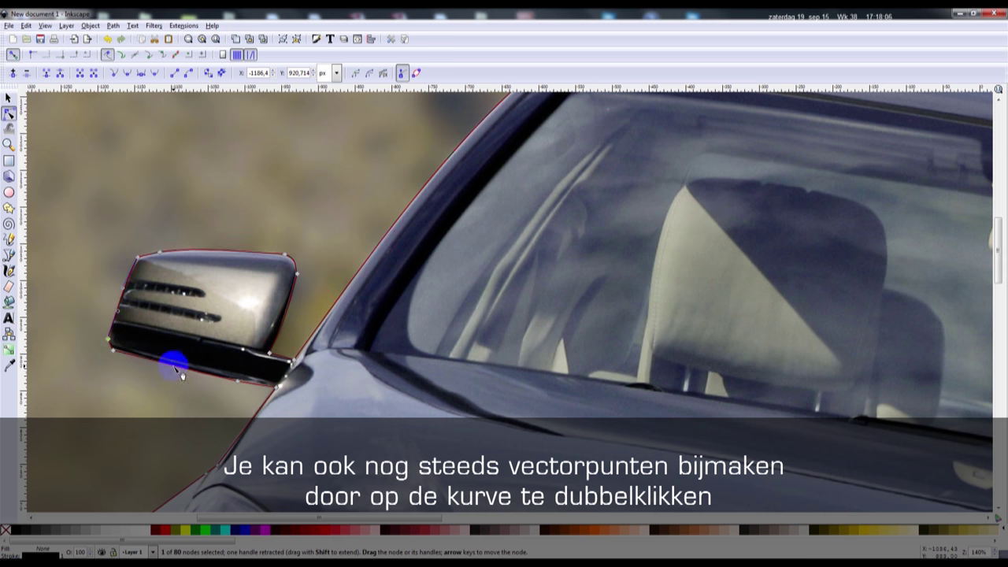
double_click(238, 379)
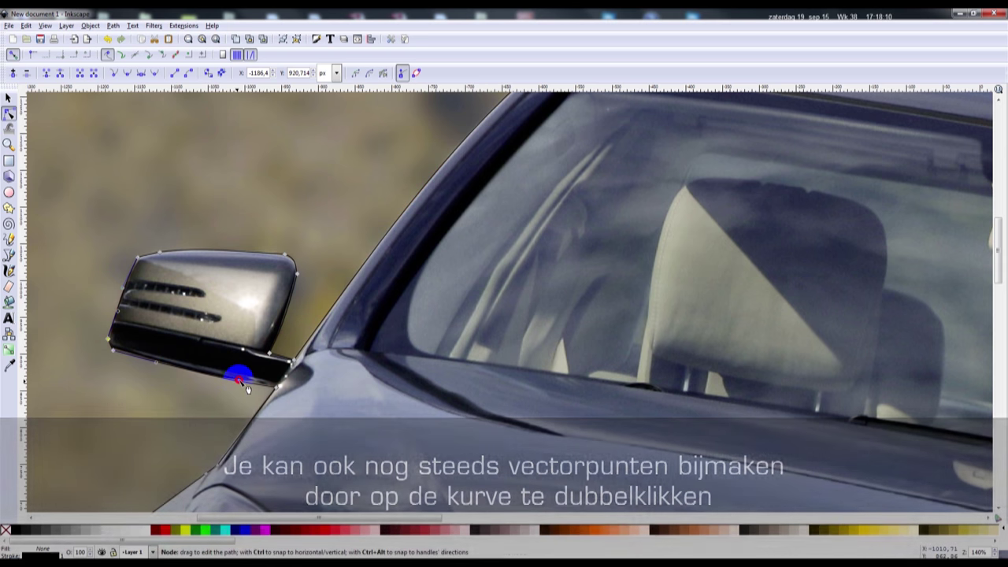
left_click(256, 383)
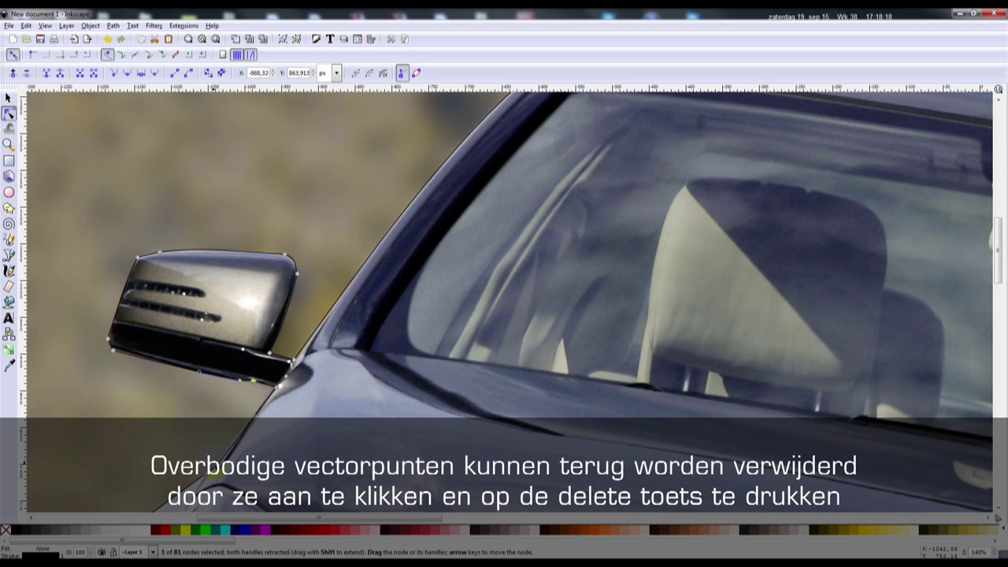
scroll(275, 315, "down", 8)
left_click(285, 242)
left_click_drag(226, 388, 223, 390)
Bend the outline to follow the bumper curve and front wheel edge
scroll(213, 436, "down", 5)
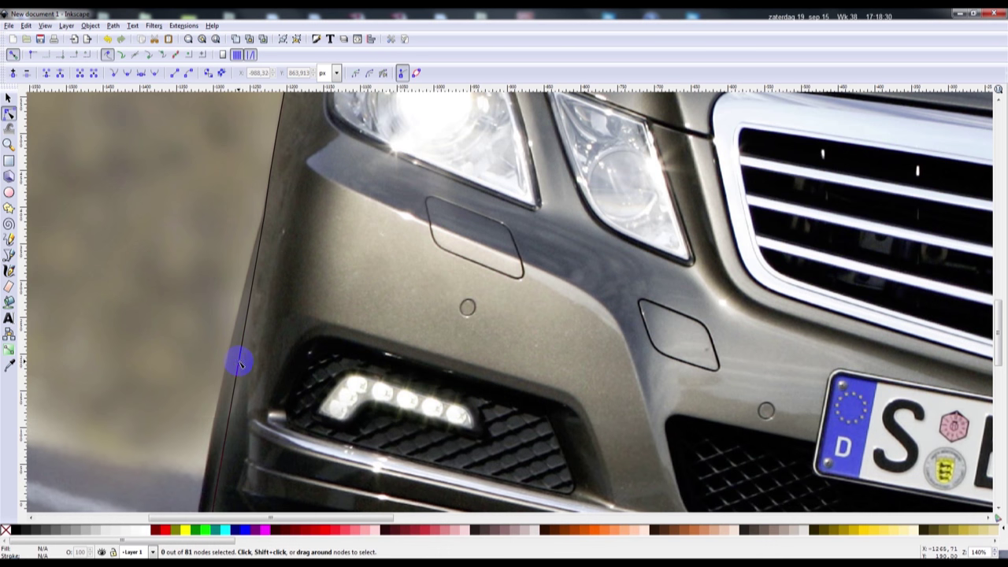
left_click_drag(239, 361, 228, 361)
scroll(292, 281, "down", 2)
scroll(286, 315, "down", 4)
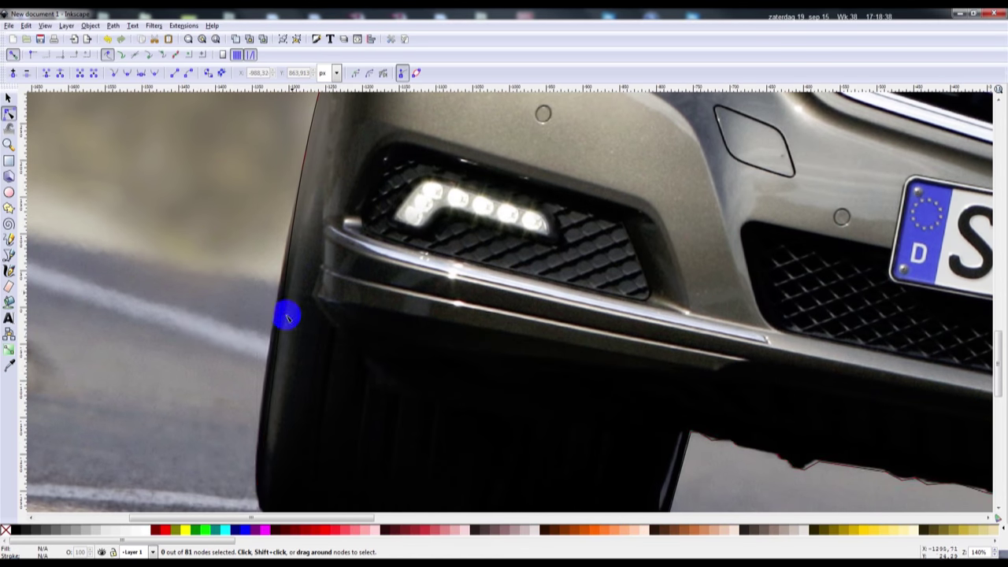
left_click_drag(279, 338, 272, 336)
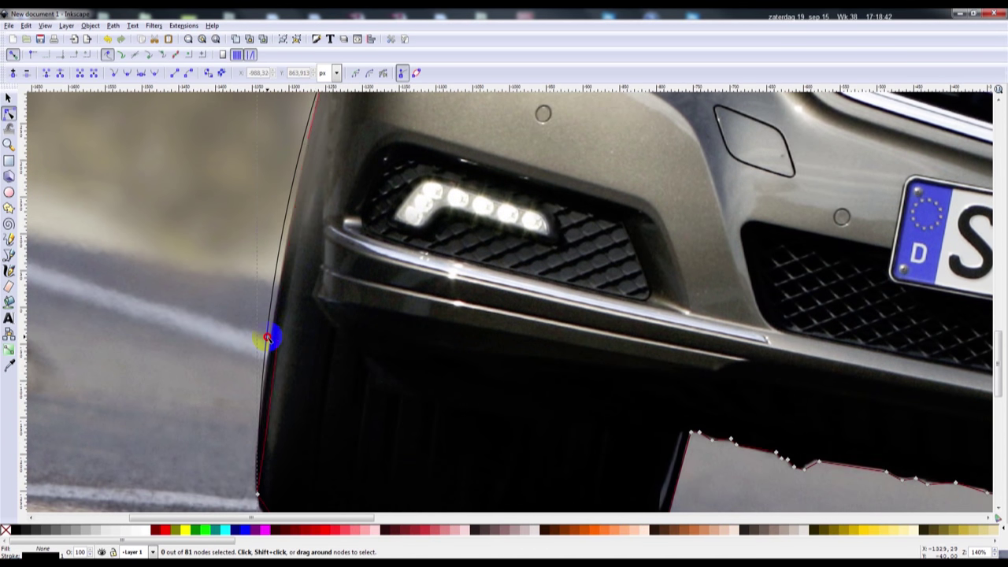
scroll(273, 336, "up", 5)
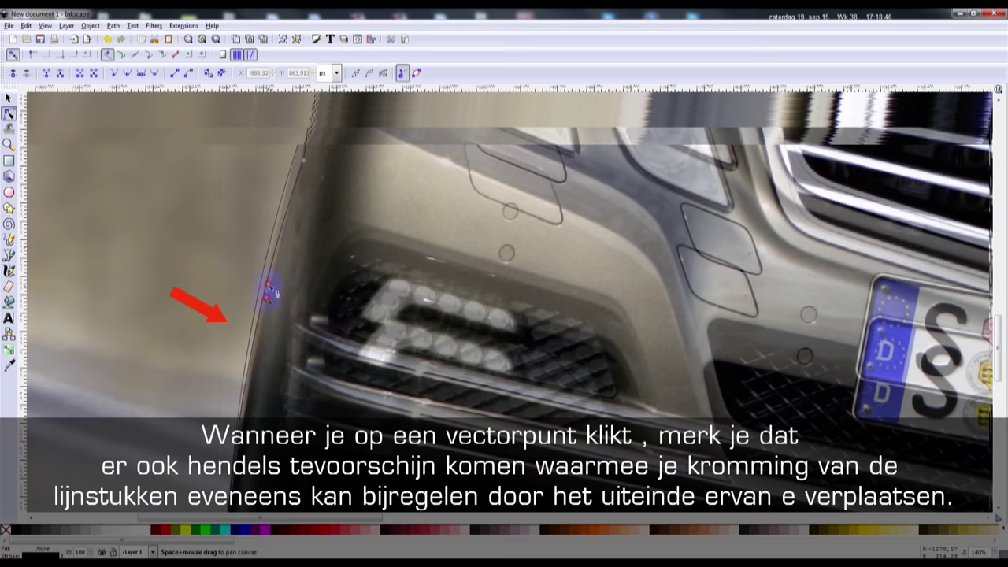
left_click(257, 331)
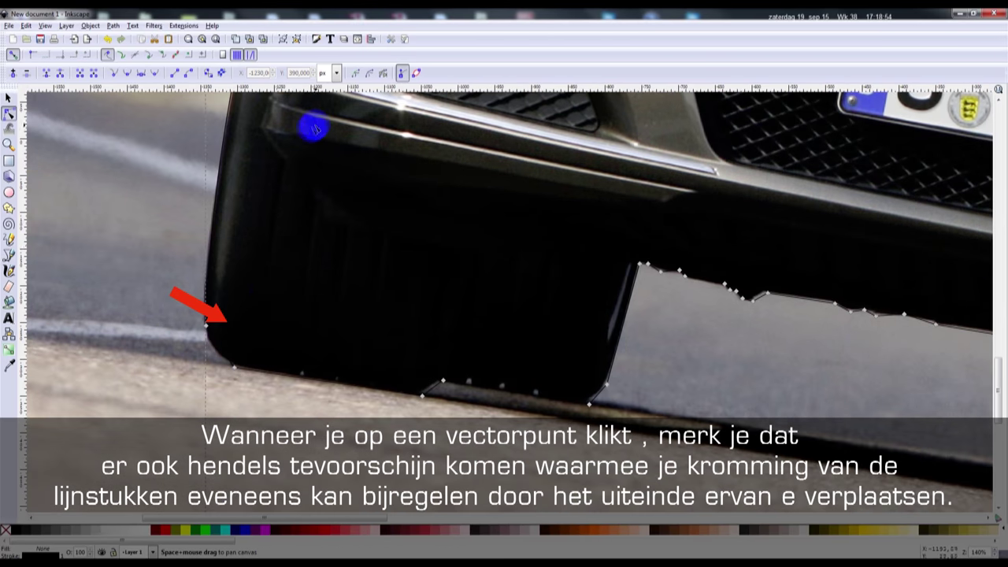
left_click(220, 347)
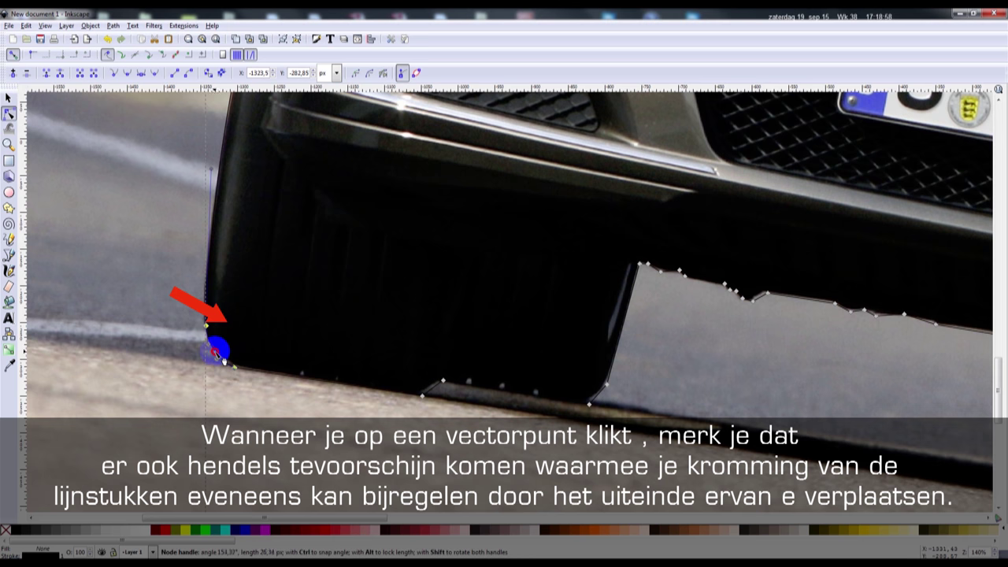
Make the outline stroke white and curve the bumper's left edge to fit
left_click(140, 530, "shift")
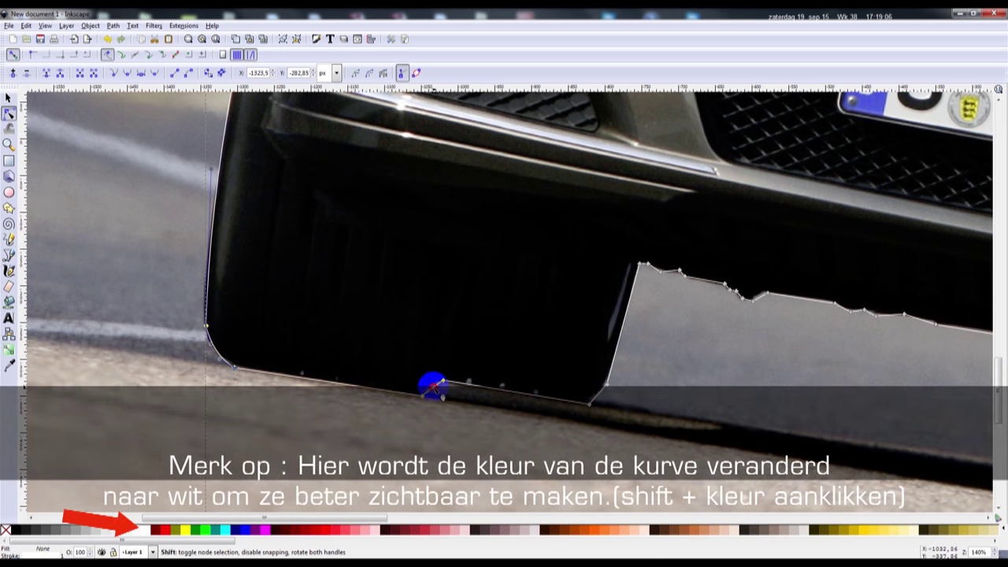
left_click(587, 403)
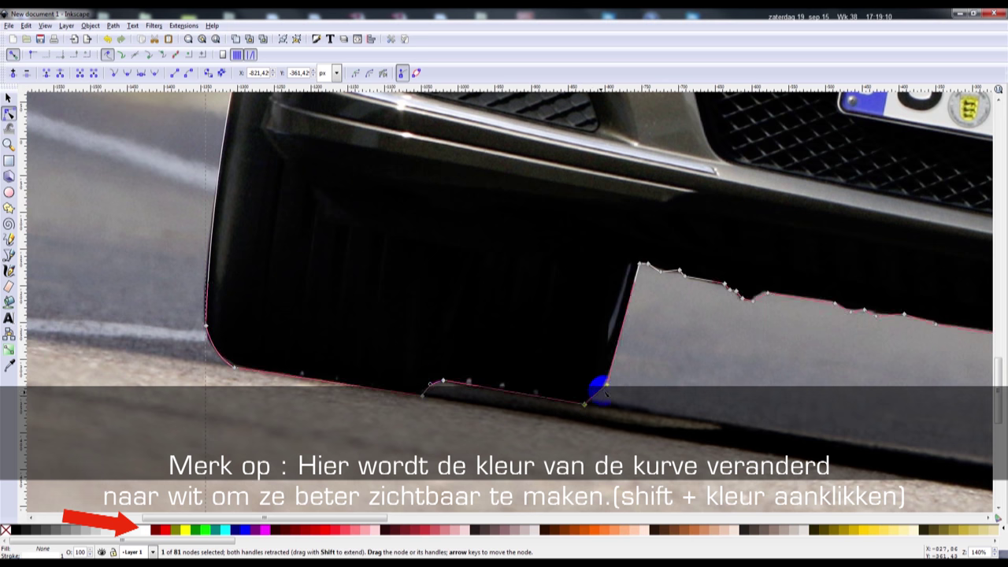
left_click(210, 299)
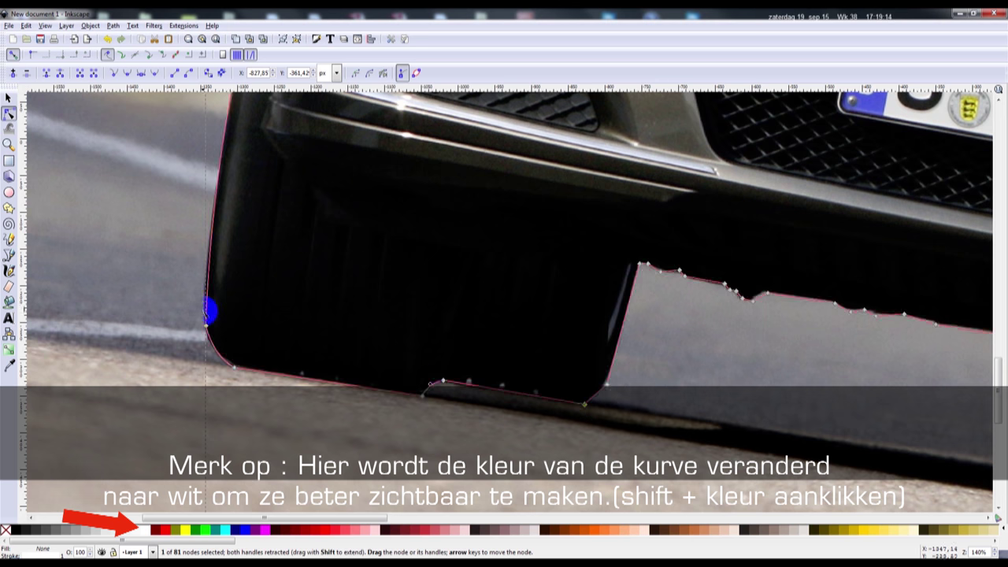
left_click(214, 165)
left_click_drag(211, 167, 201, 230)
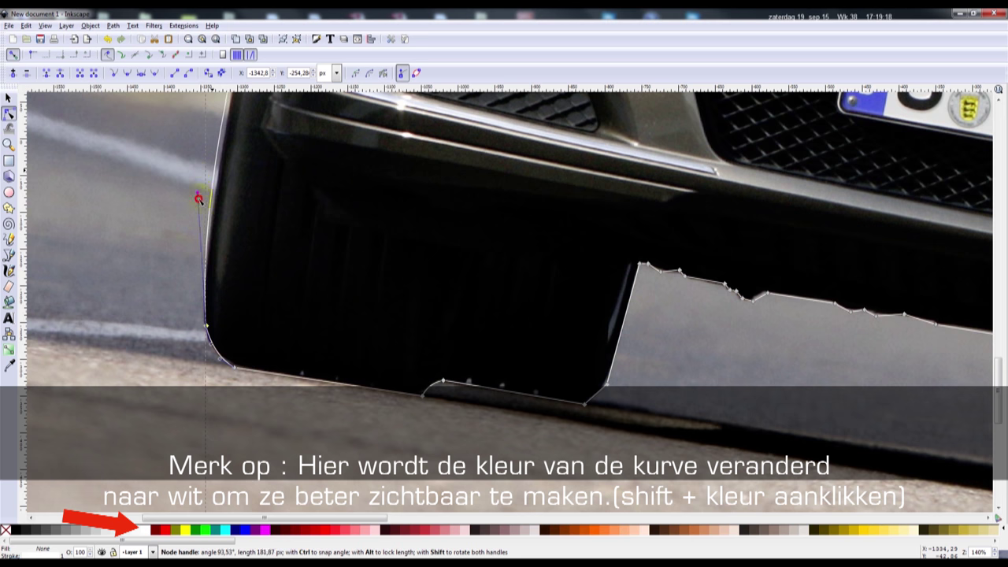
left_click(237, 365)
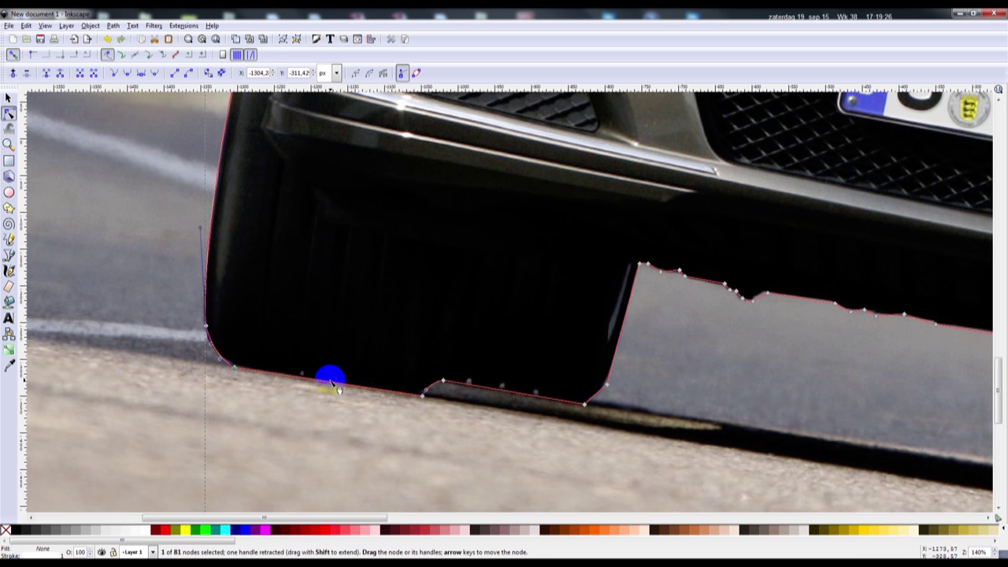
Nudge the lower-right corner node and round it along the tyre
left_click_drag(772, 382, 377, 381)
left_click_drag(780, 461, 373, 315)
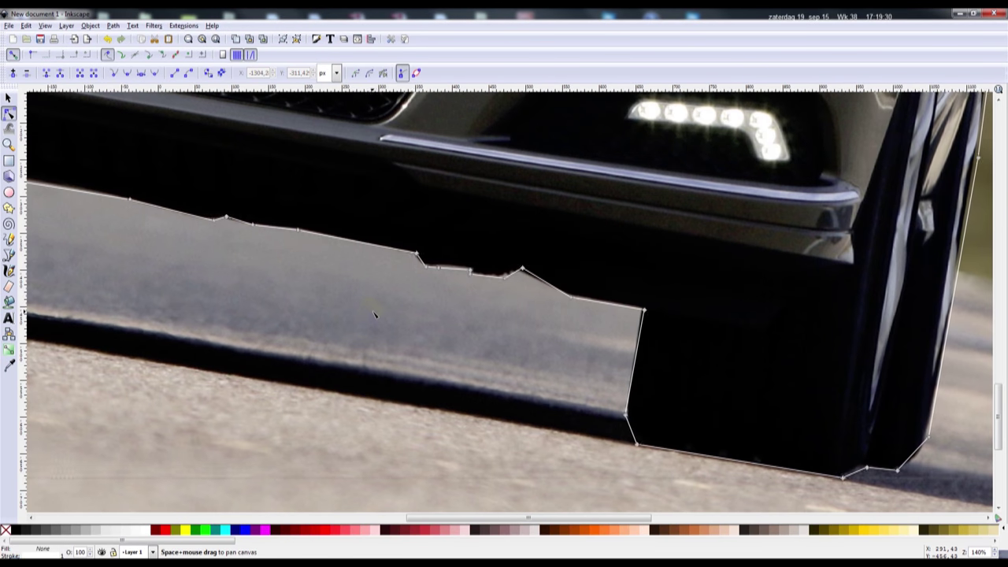
left_click(630, 429)
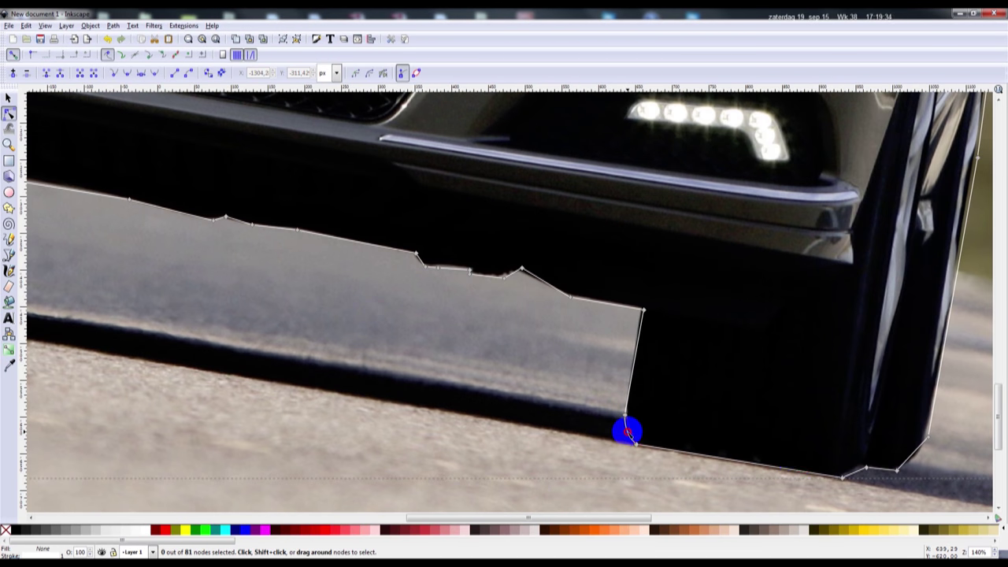
left_click_drag(866, 471, 864, 464)
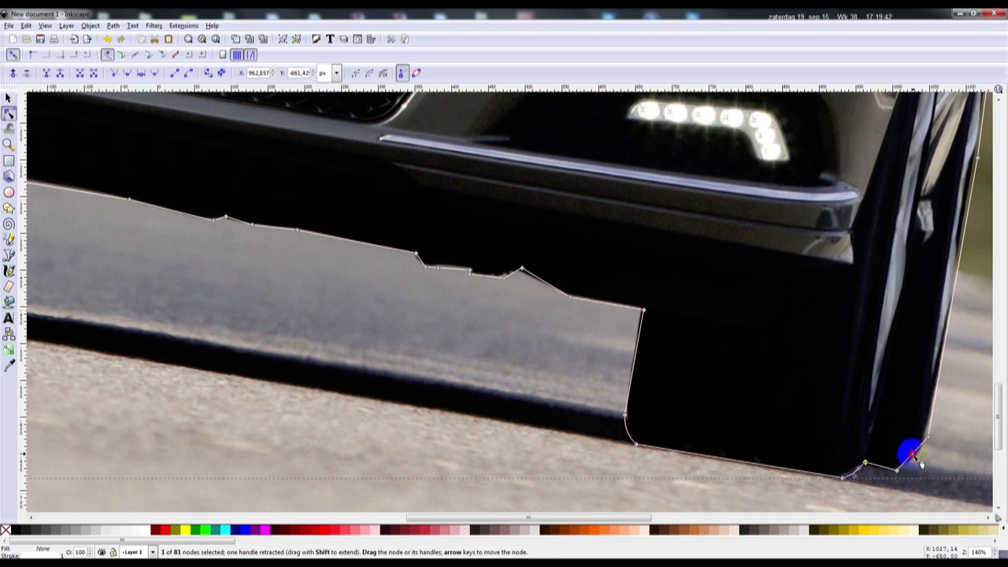
left_click_drag(914, 468, 937, 443)
left_click(976, 162)
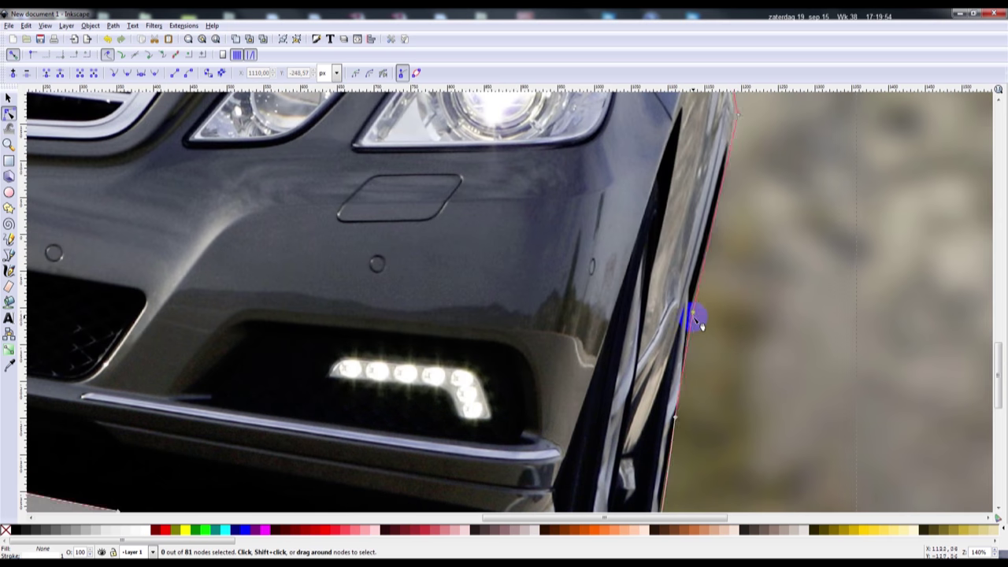
Move the mirror corner and right-edge nodes so the outline follows the car's edge
mouse_move(693, 315)
left_mouse_down()
mouse_move(684, 370)
mouse_move(692, 380)
left_mouse_up()
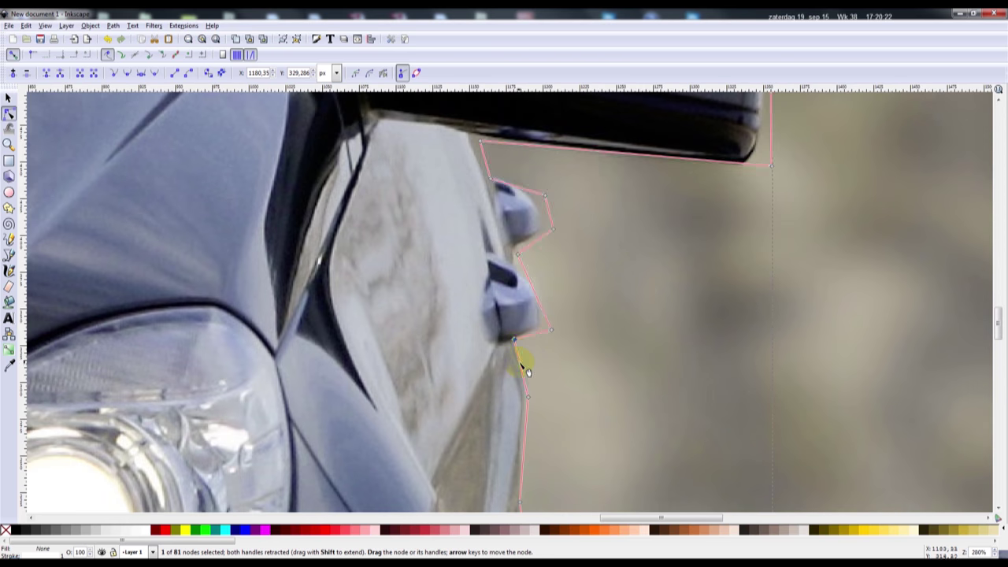
left_click(522, 364)
left_click_drag(557, 337, 541, 326)
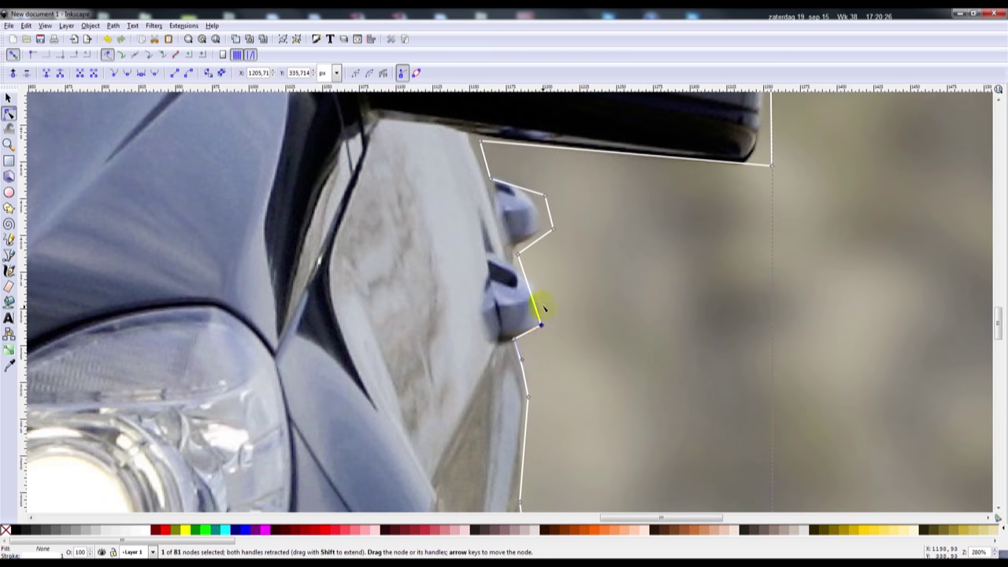
left_click_drag(536, 291, 542, 304)
left_click_drag(551, 229, 544, 228)
left_click(544, 194)
left_click(535, 195)
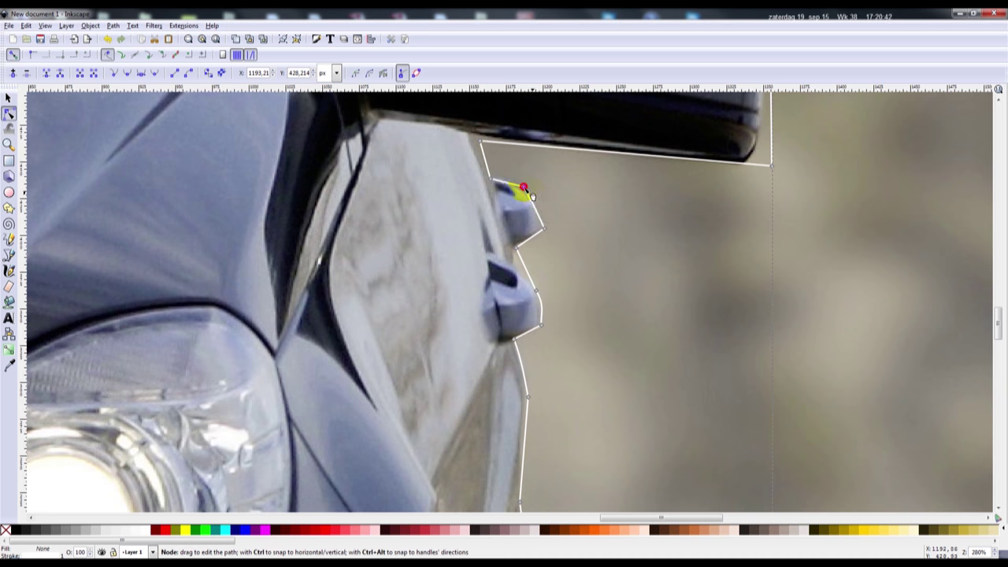
Curve the outline around the two fender bumps and shift the top and mirror corner nodes
left_click_drag(525, 194, 544, 210)
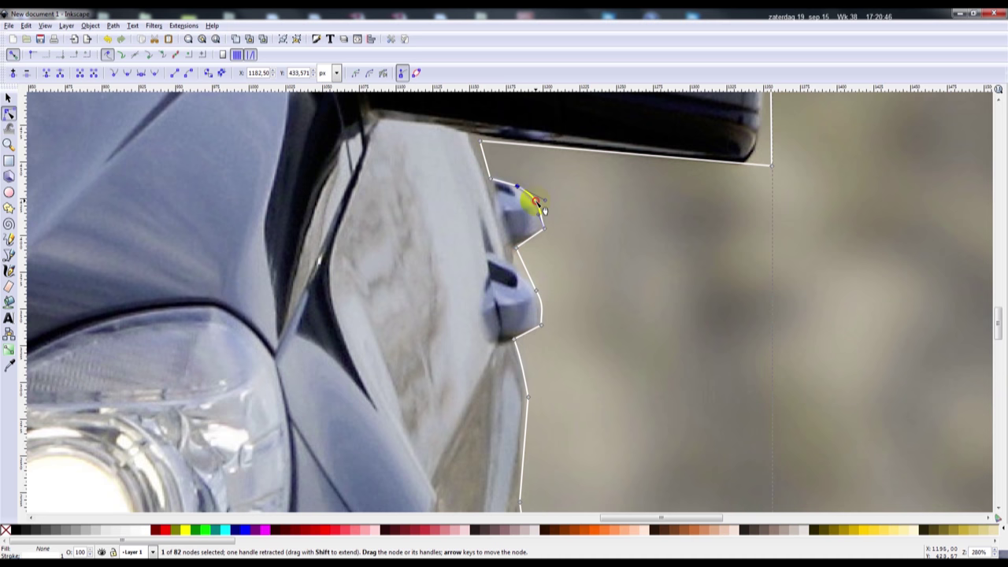
left_click_drag(517, 245, 532, 272)
left_click(532, 273)
left_click(533, 339)
left_click_drag(536, 340, 532, 335)
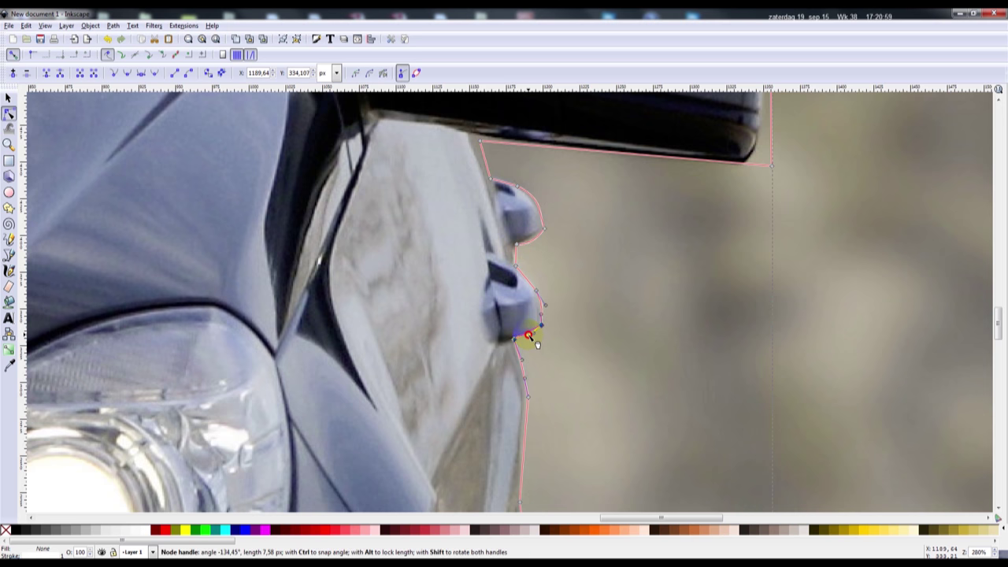
left_click(491, 185)
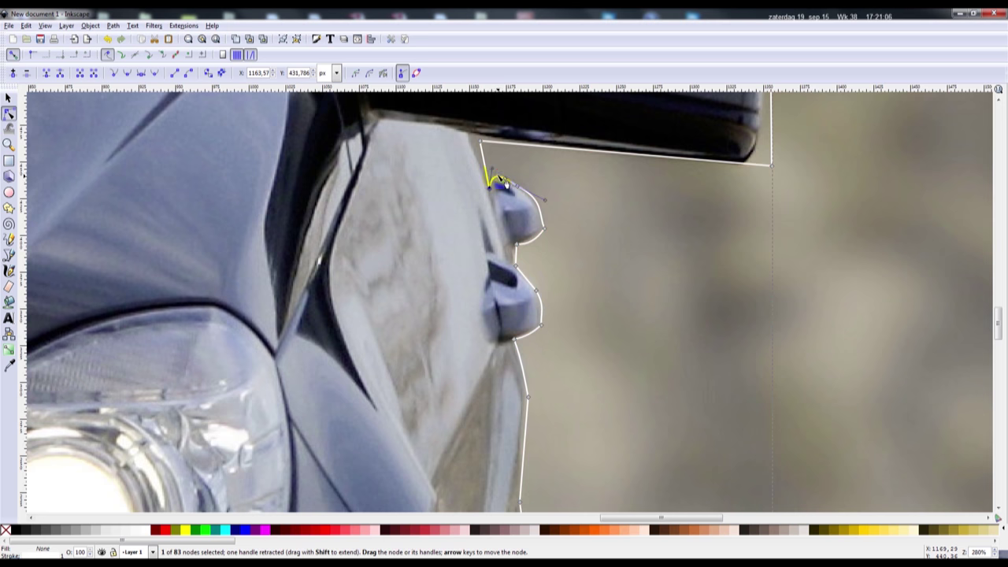
left_click_drag(486, 147, 476, 143)
mouse_move(771, 164)
left_mouse_down()
mouse_move(743, 164)
mouse_move(753, 174)
mouse_move(763, 155)
left_mouse_up()
left_click(754, 133)
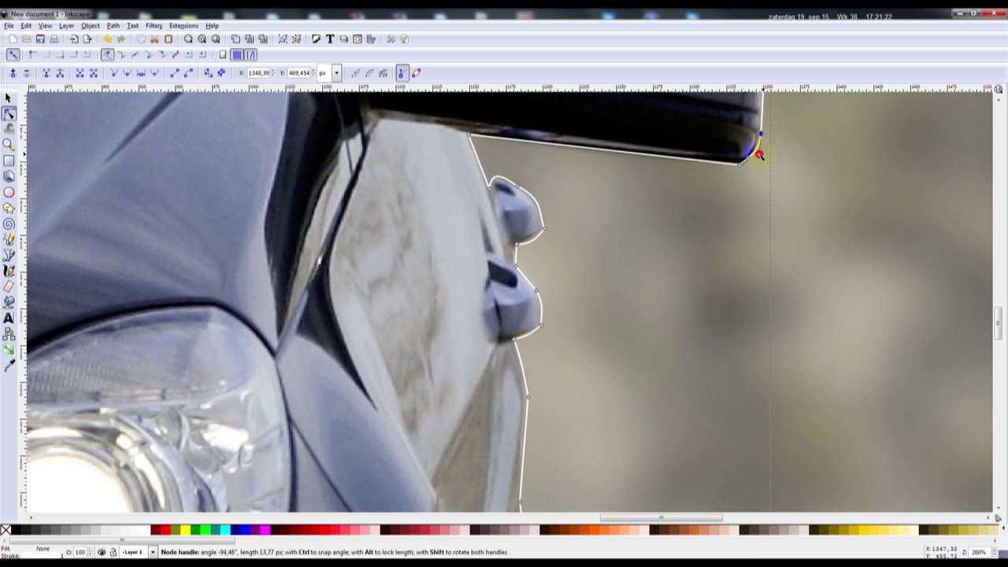
Shift the mirror's top-right node left and drag handles to curve over the mirror top
scroll(758, 155, "up", 7)
left_click_drag(736, 194, 715, 189)
left_click(618, 140)
scroll(483, 139, "up", 3)
scroll(484, 139, "left", 3)
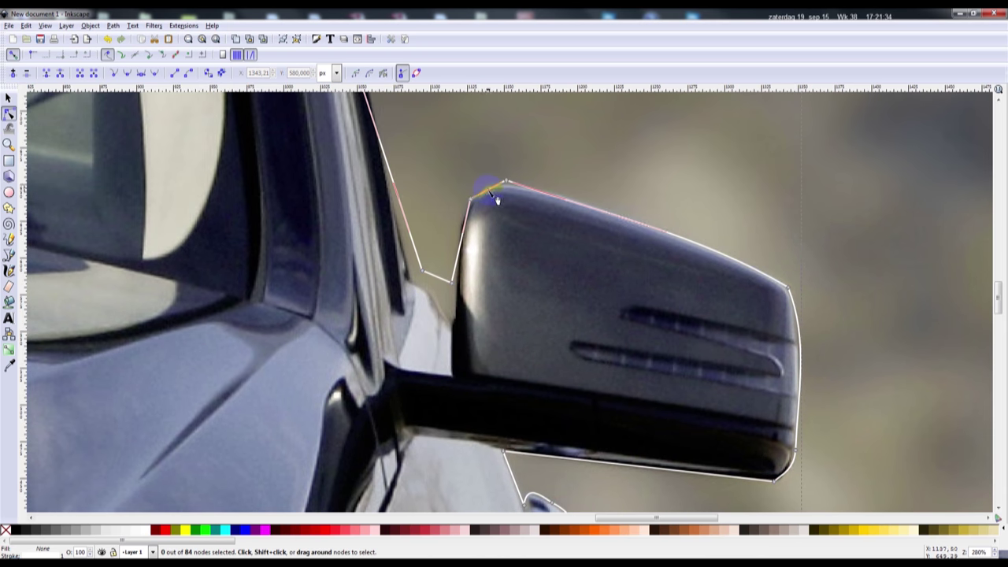
left_click_drag(507, 186, 618, 217)
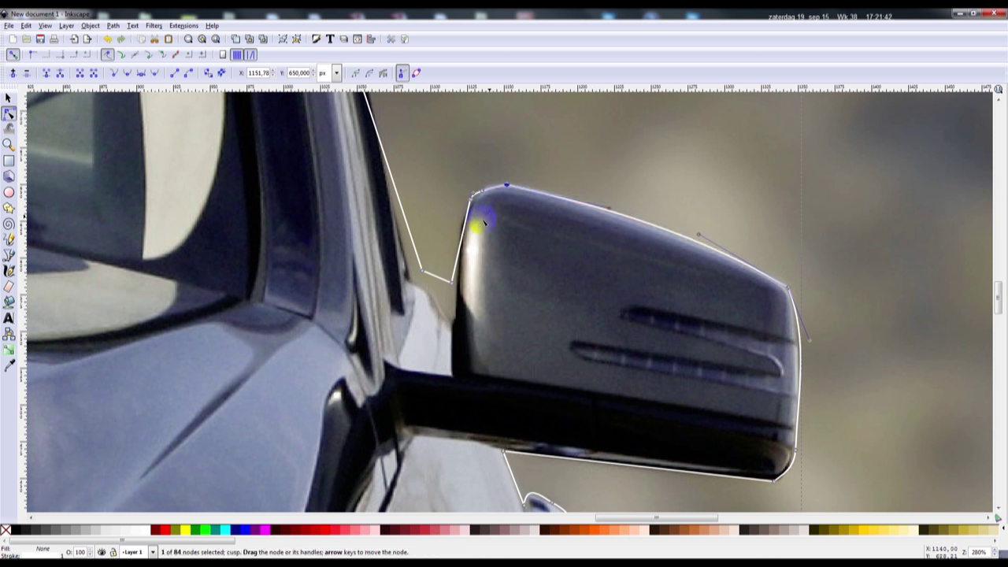
mouse_move(462, 313)
left_mouse_down()
mouse_move(467, 256)
mouse_move(435, 302)
left_mouse_up()
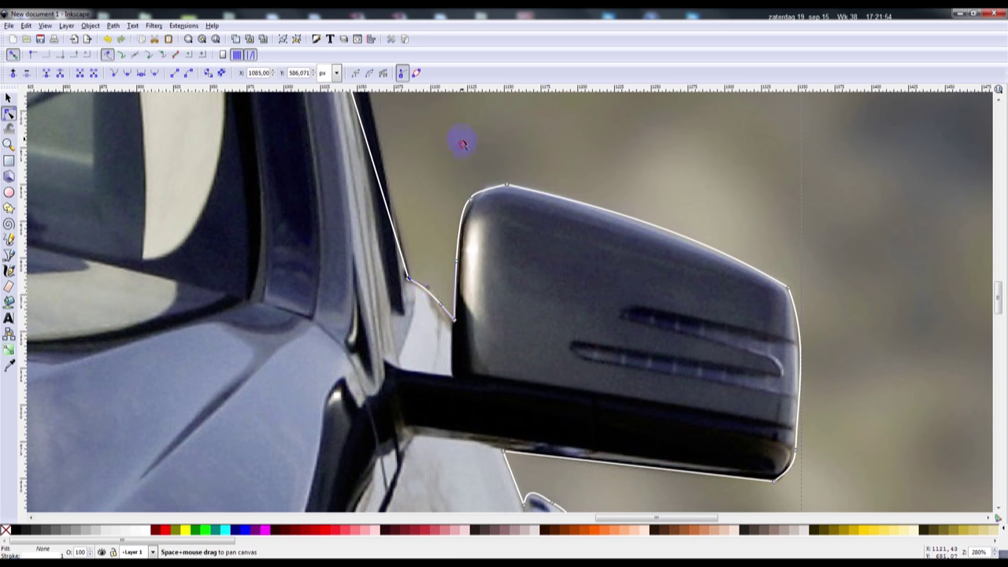
scroll(464, 173, "up", 5)
scroll(451, 192, "down", 4)
scroll(448, 132, "up", 4)
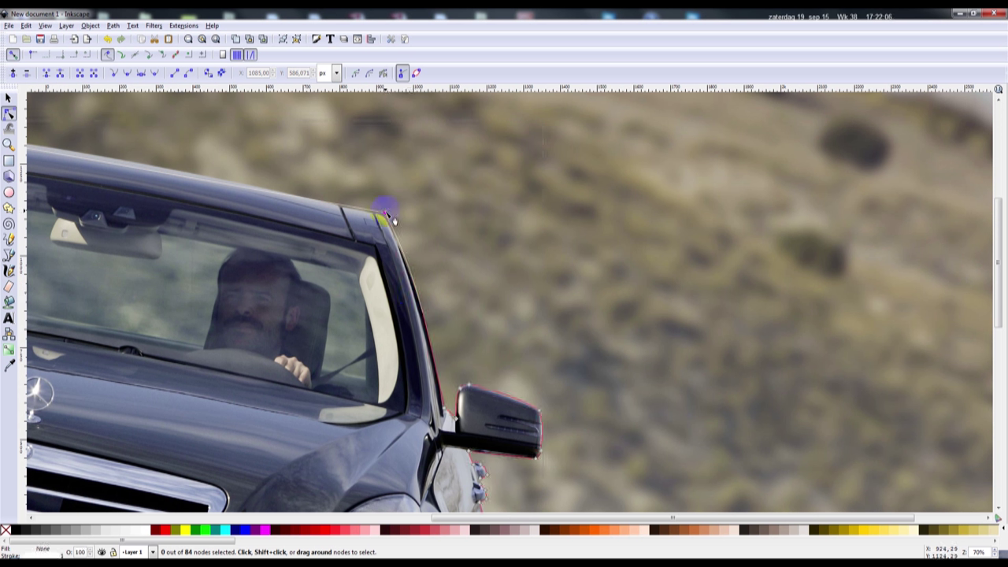
Move the node where the pillar meets the mirror onto the car's edge
left_click(441, 376)
scroll(441, 376, "up", 2)
scroll(441, 375, "up", 4)
left_click_drag(441, 376, 455, 378)
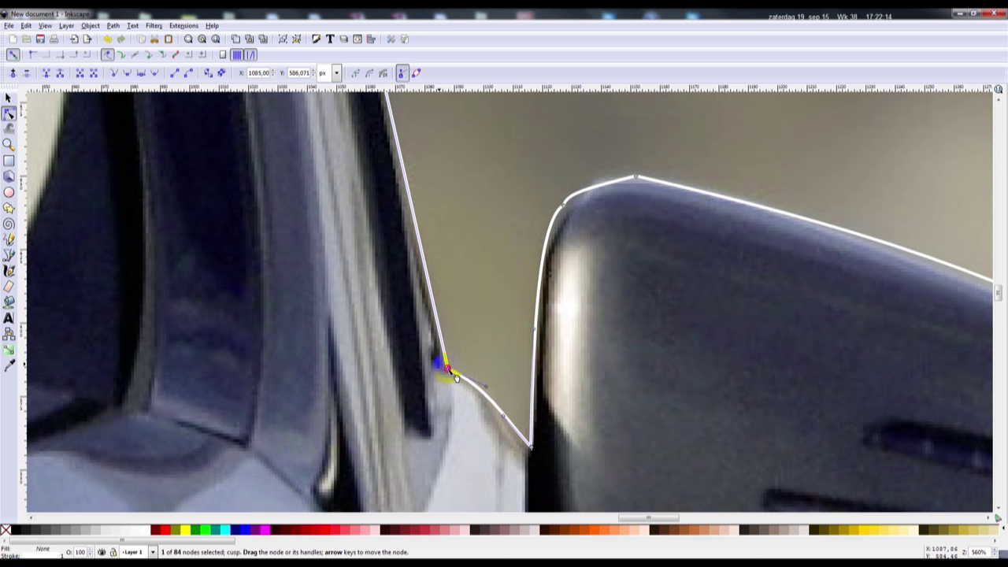
scroll(450, 371, "down", 6)
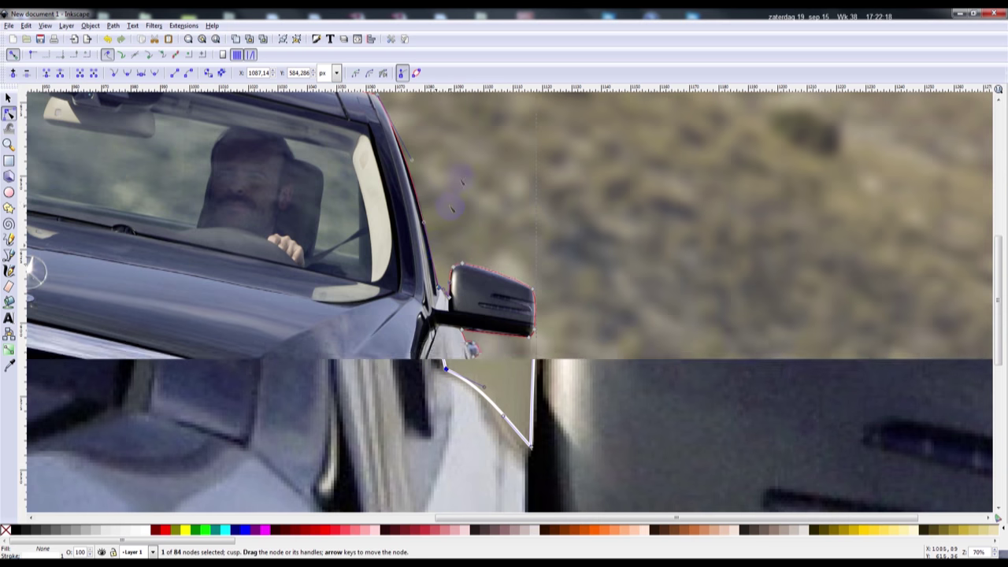
left_click(301, 222)
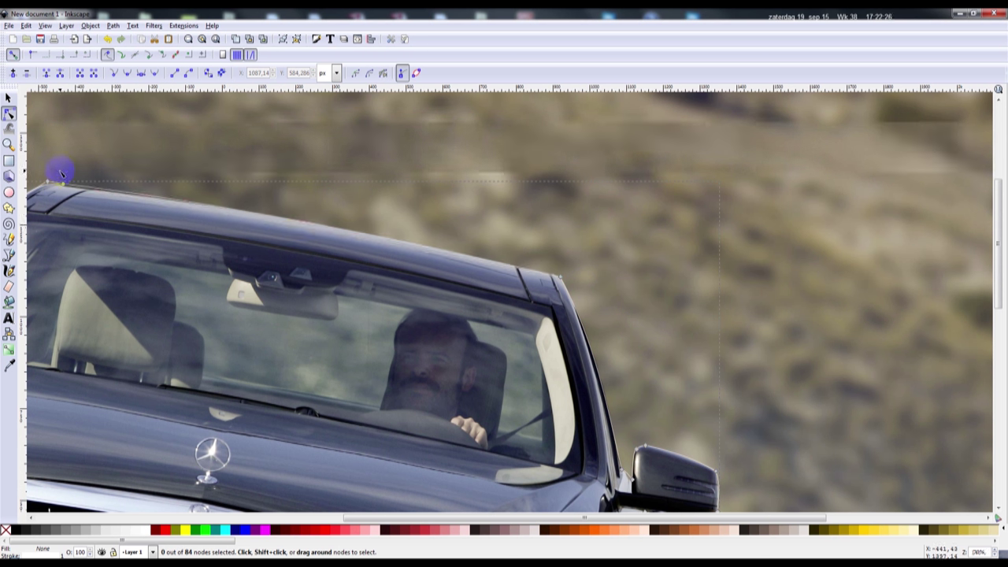
Extend the roof corner node's curve handle, then return to the selection tool
scroll(301, 222, "up", 2)
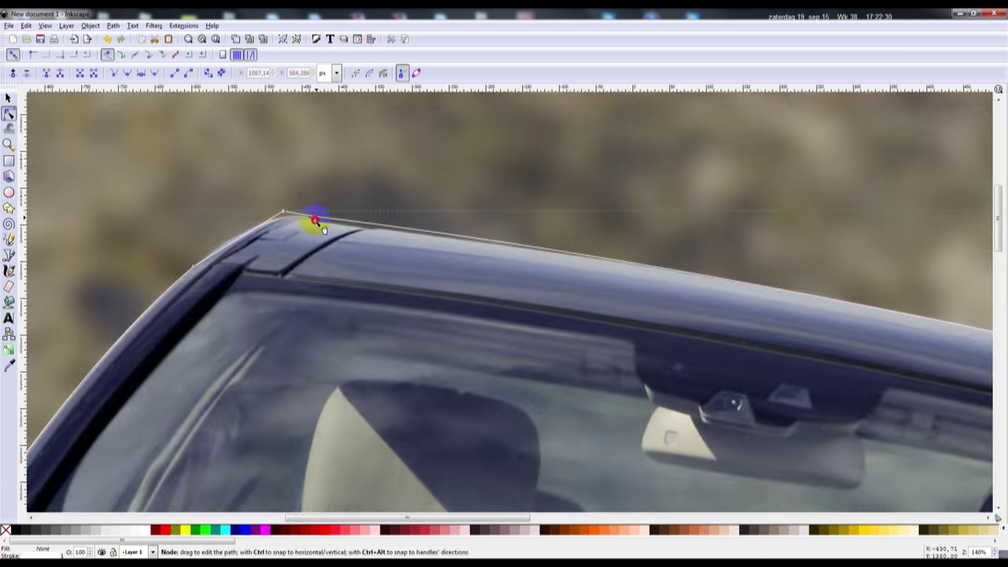
left_click(286, 218)
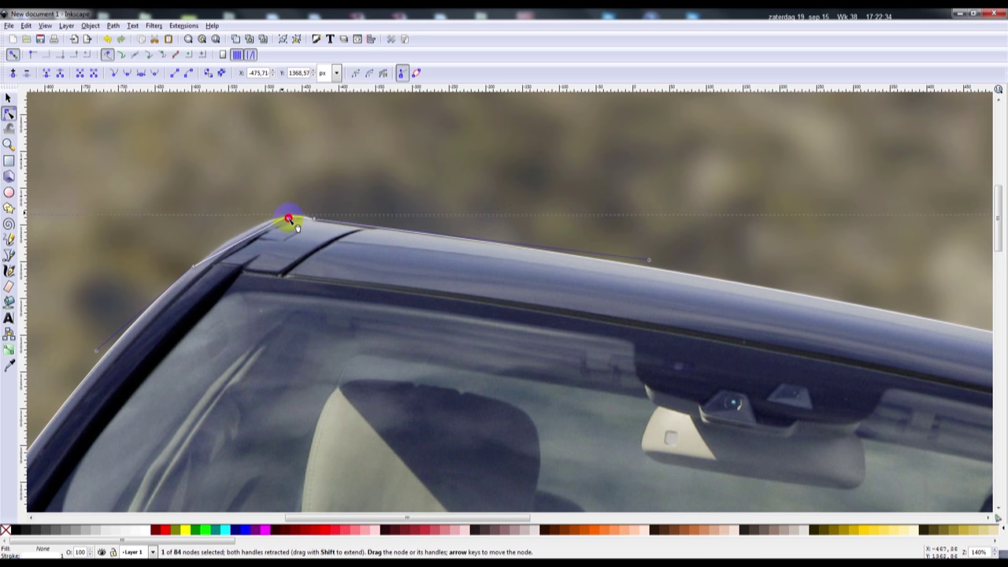
left_click(247, 225)
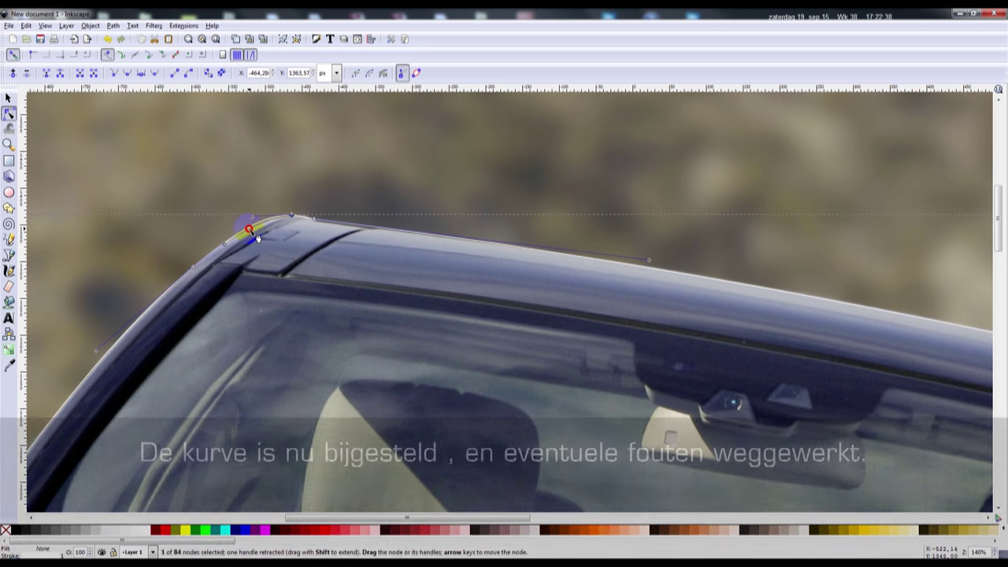
scroll(318, 223, "up", 4)
left_click(271, 203)
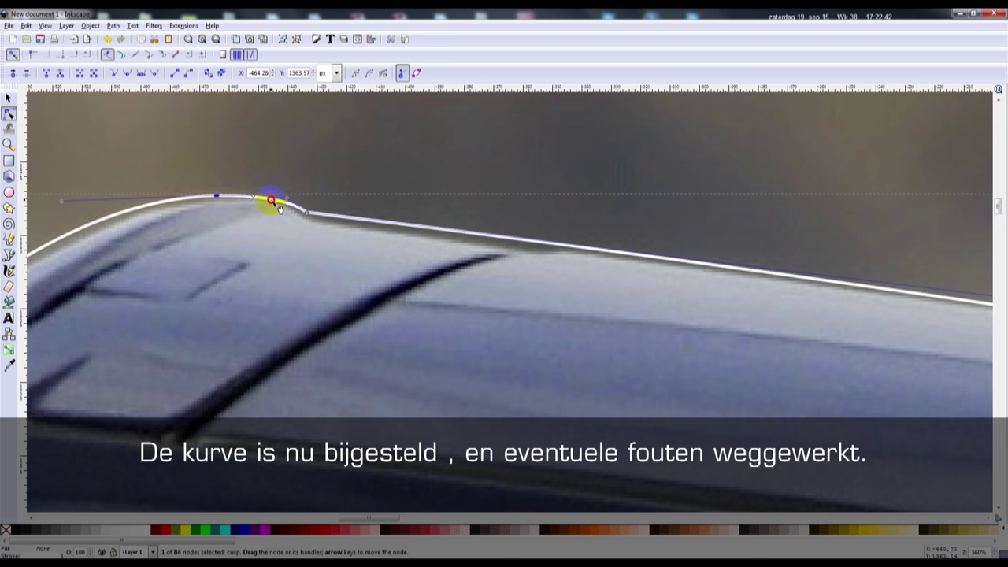
scroll(453, 228, "down", 4)
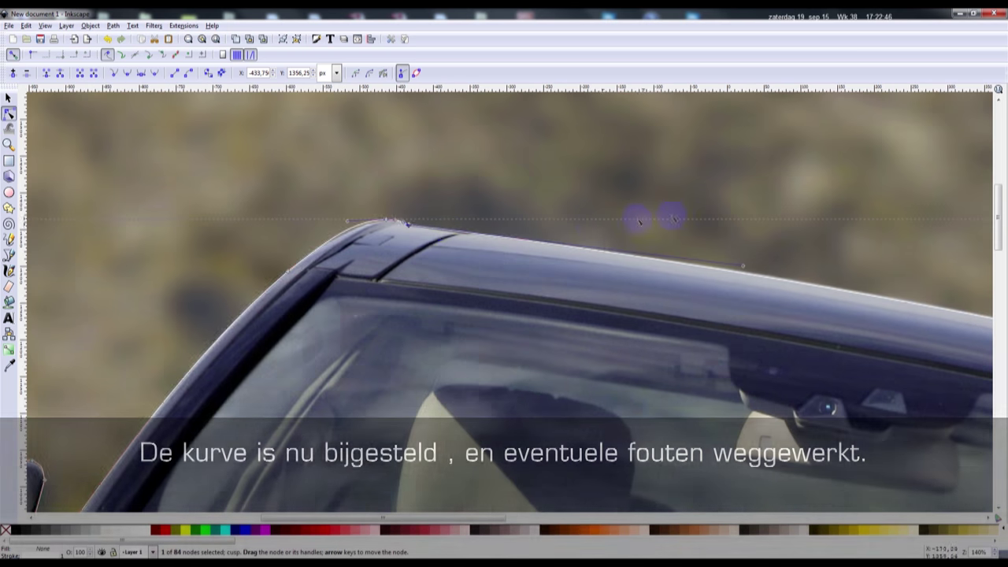
scroll(638, 222, "down", 2)
scroll(634, 223, "down", 2)
scroll(634, 227, "down", 2)
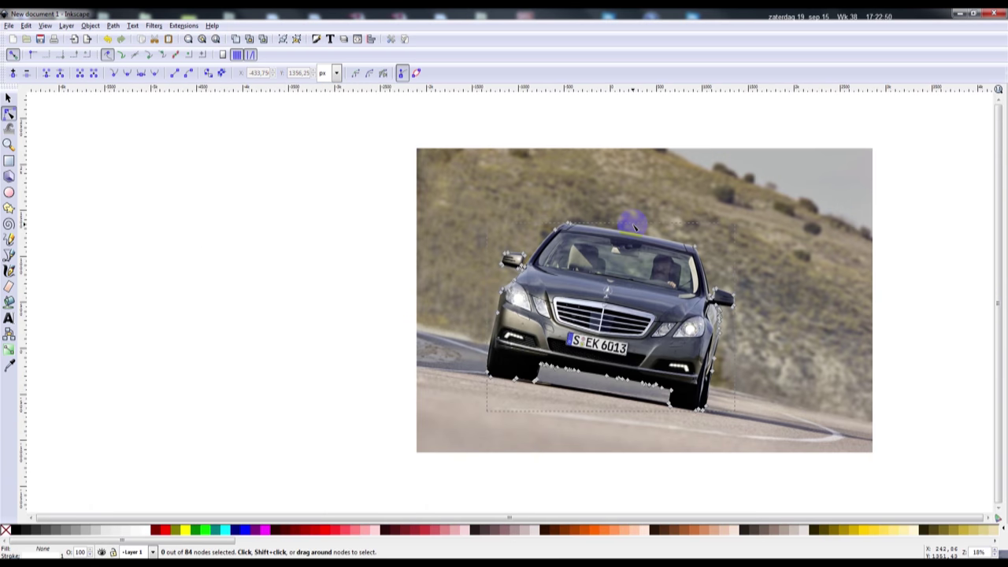
key("s")
left_click(417, 205)
Paste a spare outline copy, clip the photo to the outline, and move the clipped car up-left
left_click(544, 239)
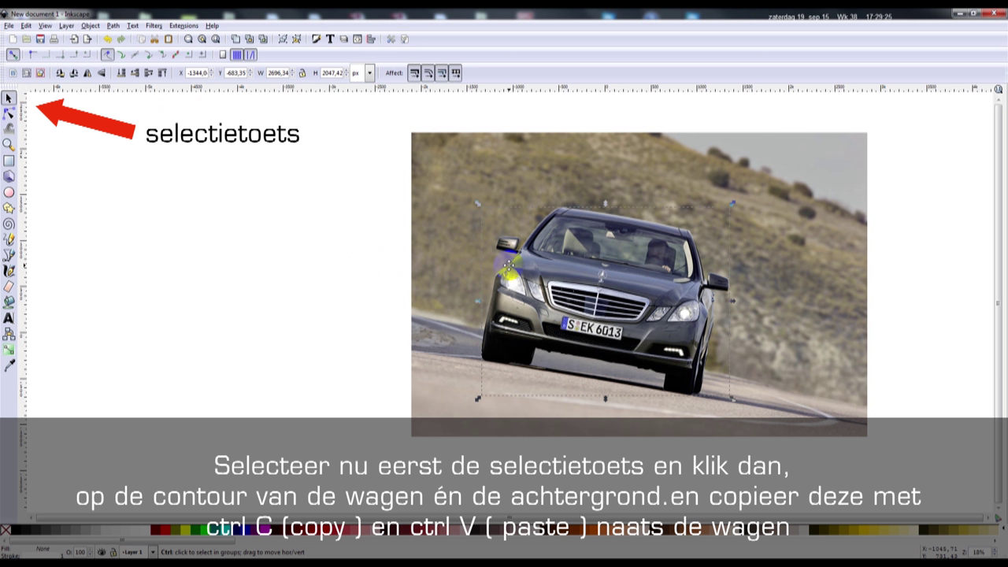
key("ctrl+v")
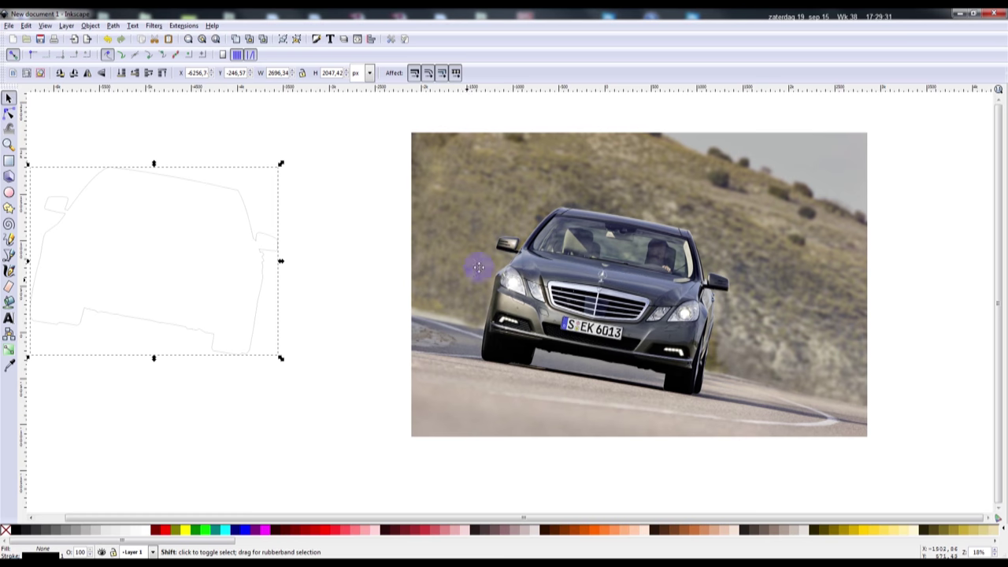
left_click(503, 270)
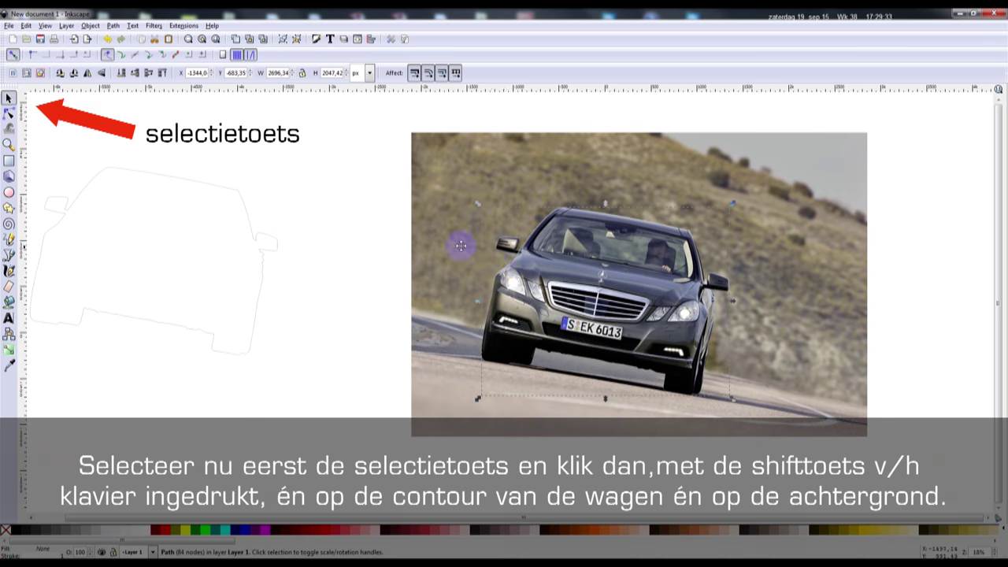
left_click(90, 26)
mouse_move(101, 96)
left_click(207, 96)
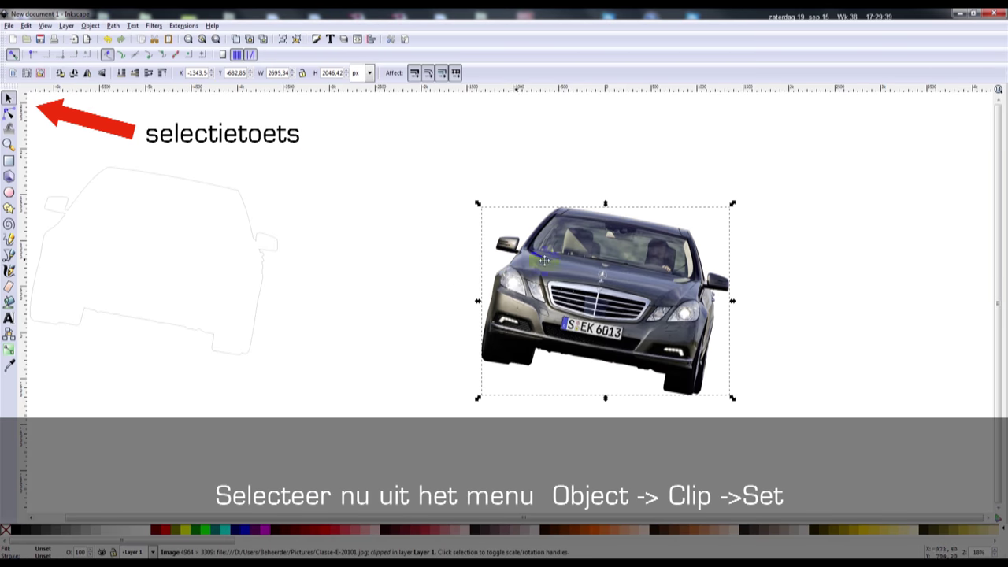
left_click_drag(559, 258, 408, 219)
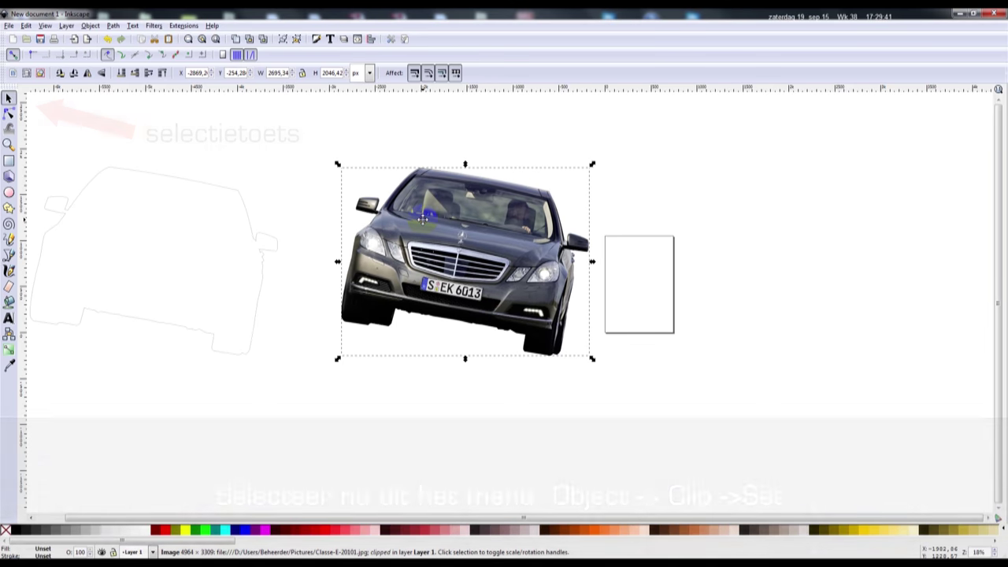
Fill the spare outline copy with black and blur it to about 15
left_click(252, 232)
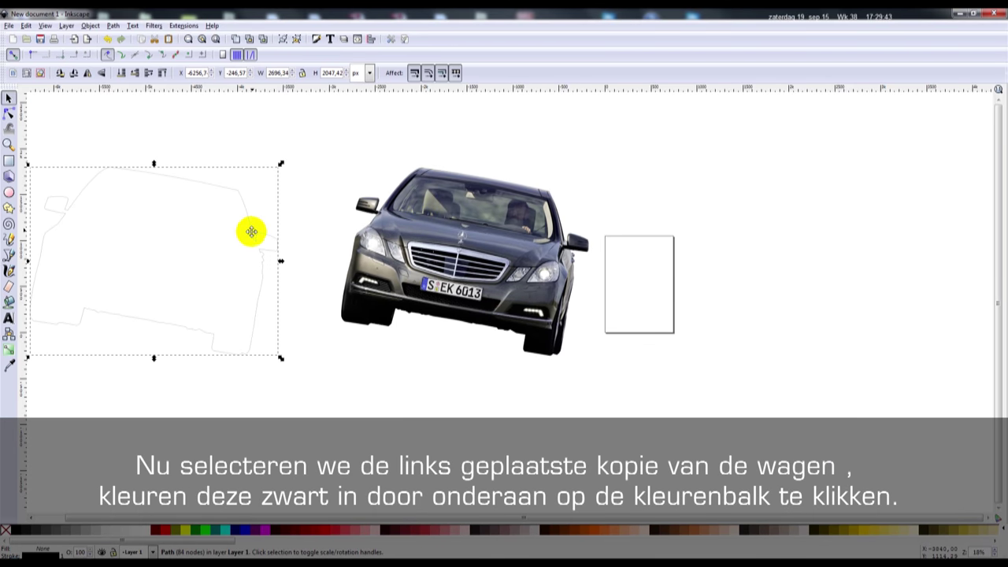
left_click(19, 530)
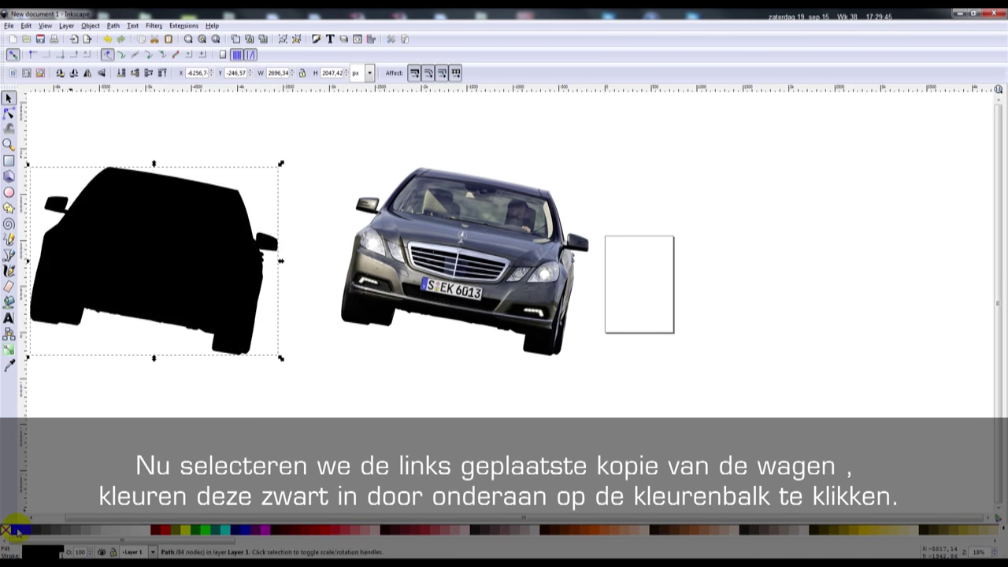
double_click(163, 260)
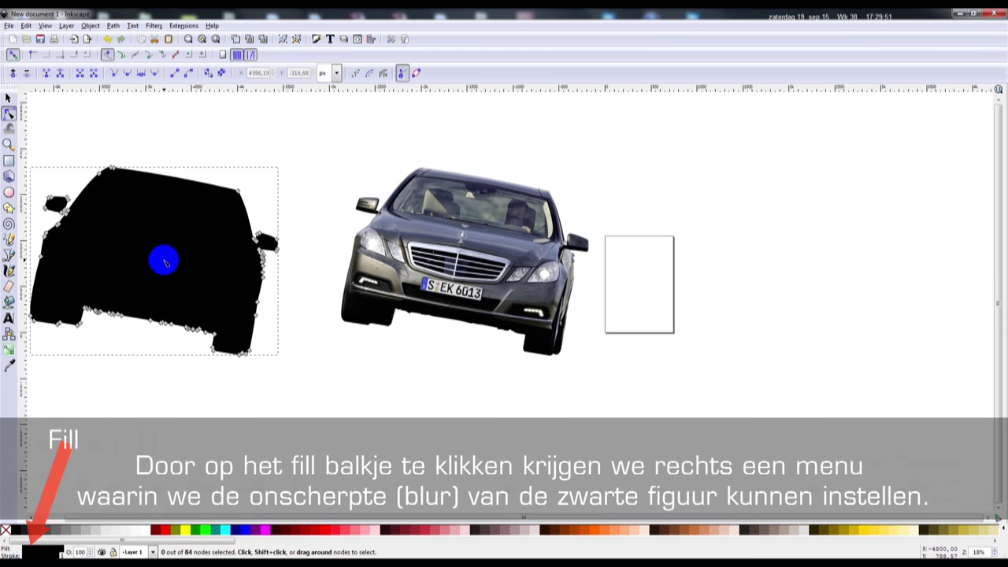
left_click(50, 551)
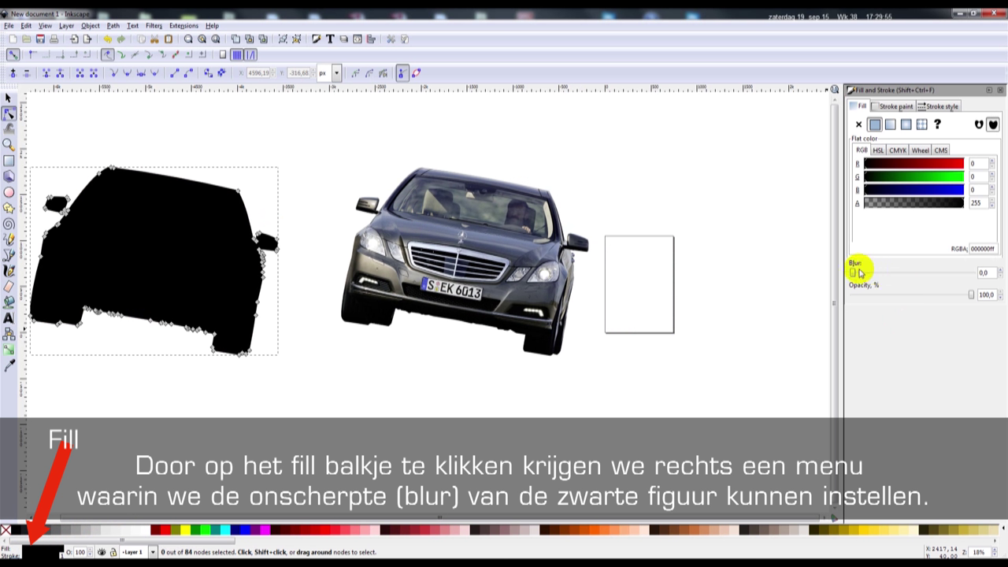
left_click_drag(853, 272, 870, 273)
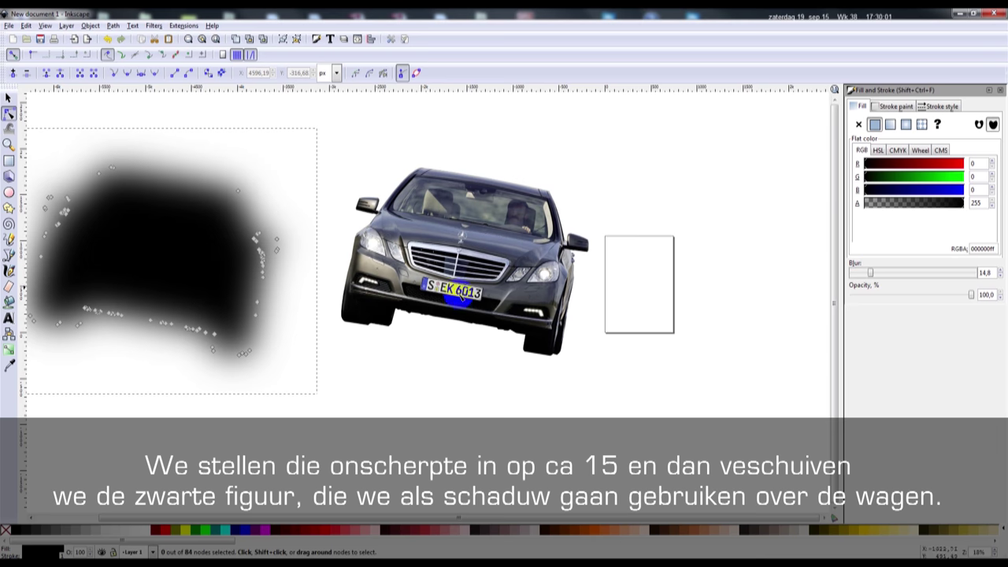
Move the blurred black shadow shape onto the car
left_click(462, 294)
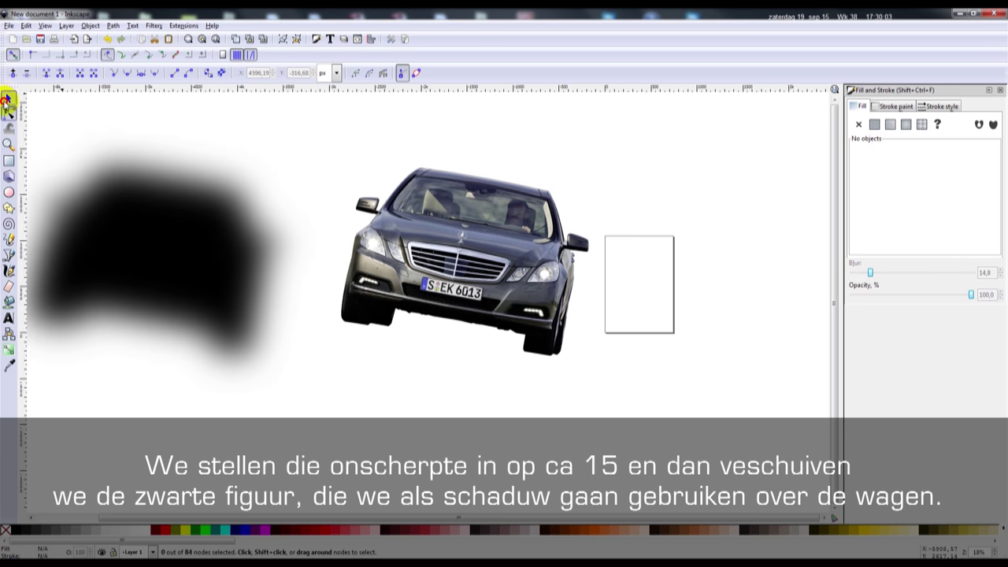
left_click(8, 98)
left_click_drag(147, 247, 464, 260)
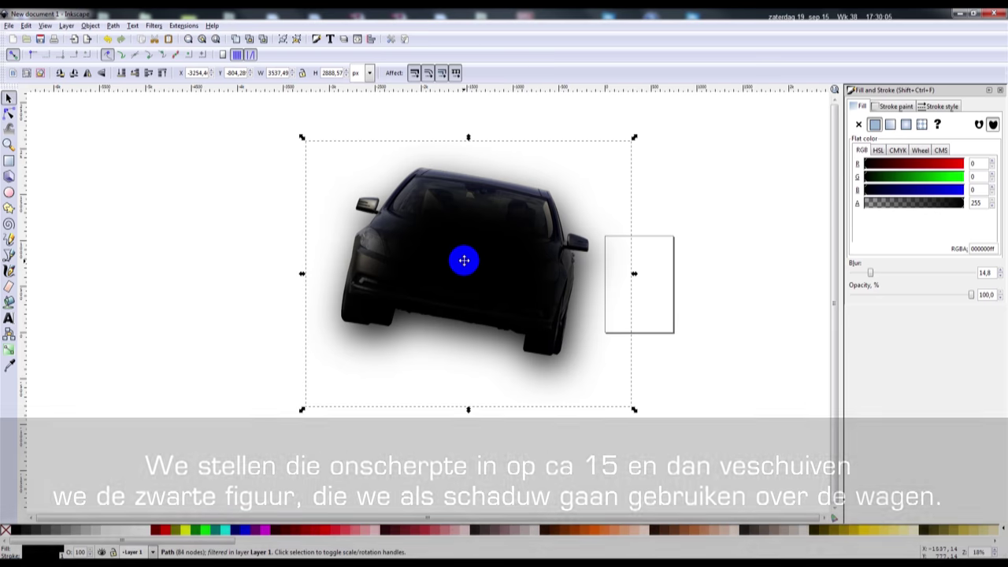
Send the blurred shadow behind the car and select both objects
key("Page_Down")
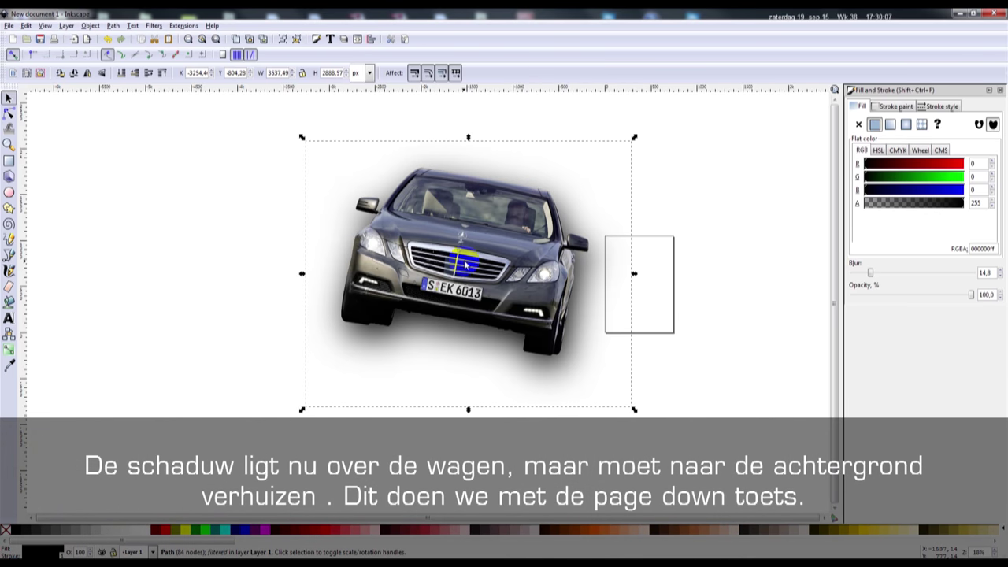
left_click_drag(587, 262, 592, 258)
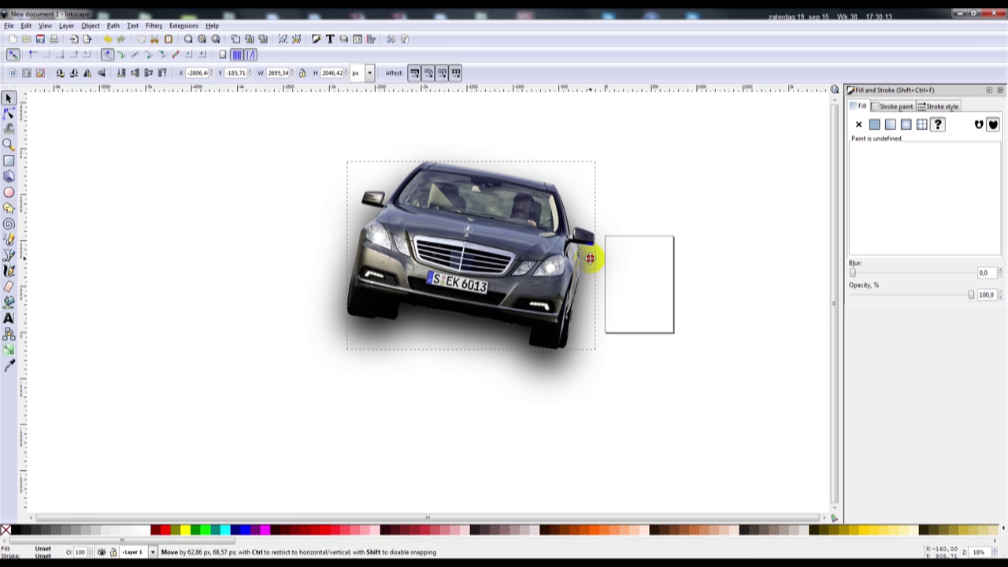
left_click(326, 157)
key("ctrl+a")
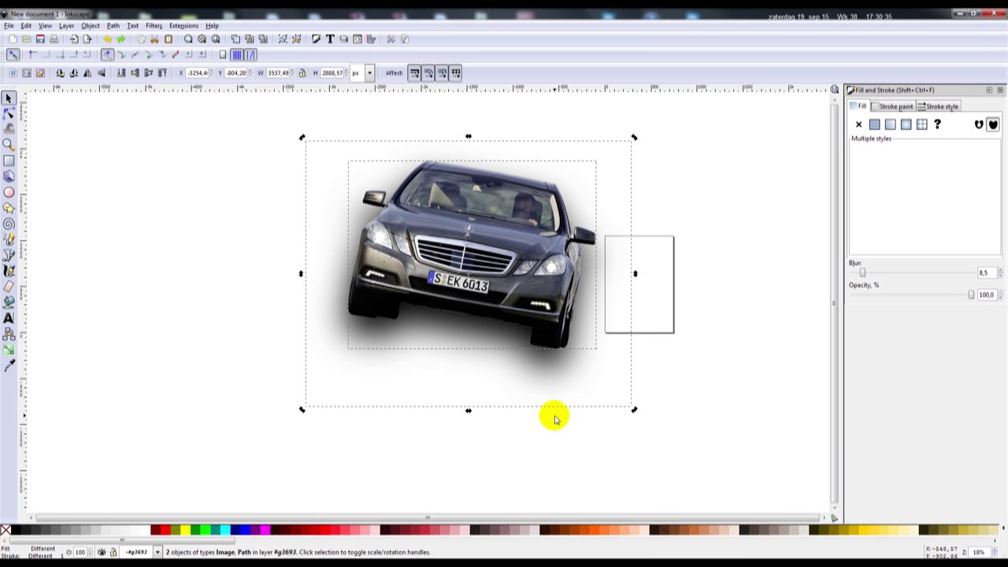
Group the car with its shadow and rotate the group until the car is level
left_click(88, 26)
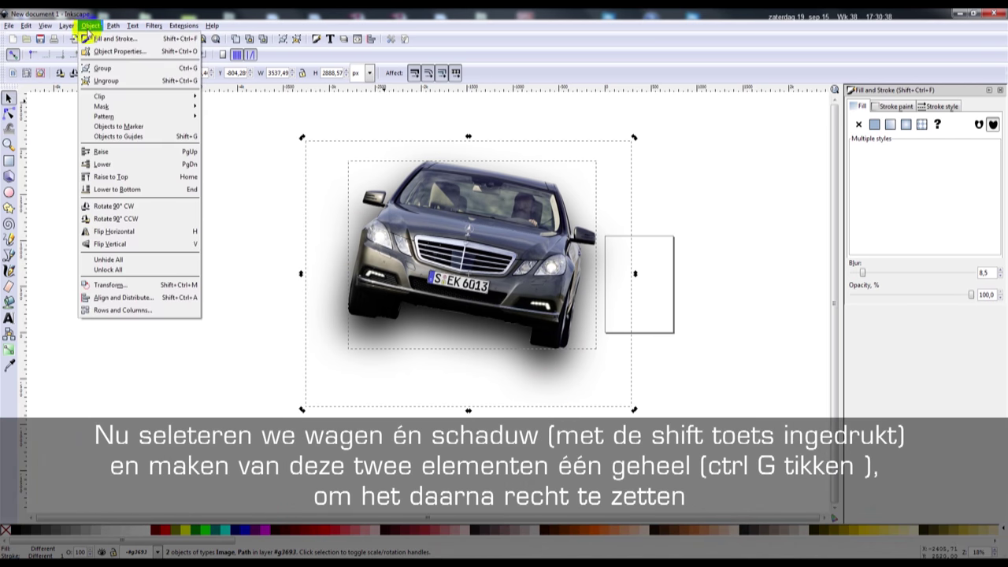
left_click(107, 71)
left_click(440, 327)
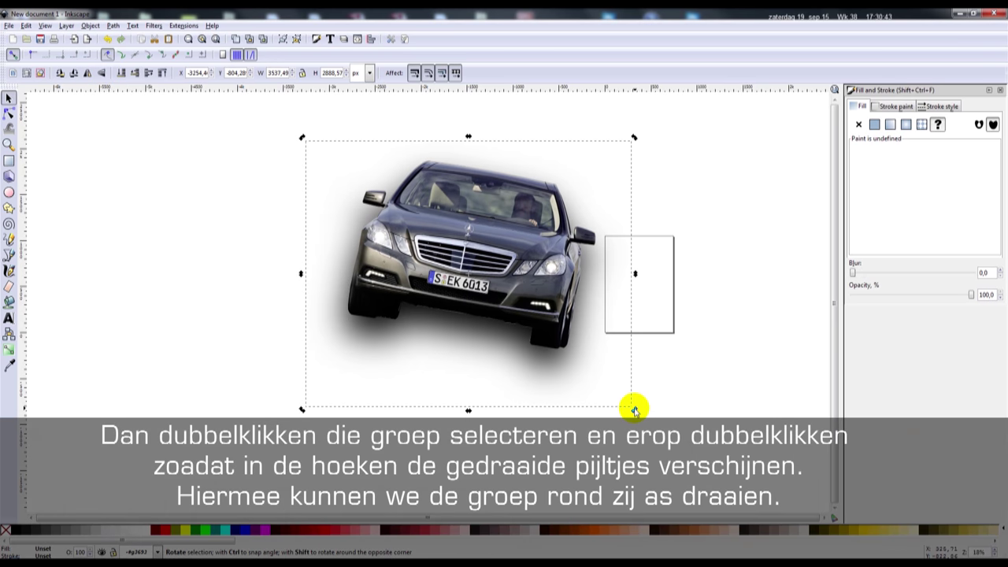
left_click_drag(635, 409, 663, 385)
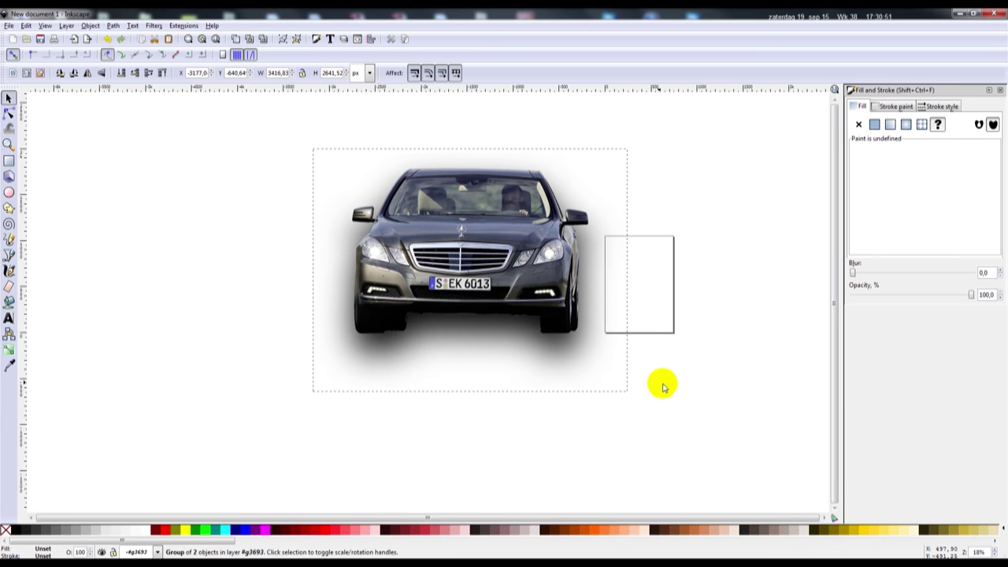
Drag EF-2137-Darker_1600.png from the Afbeeldingen folder onto the Inkscape canvas
left_click(974, 13)
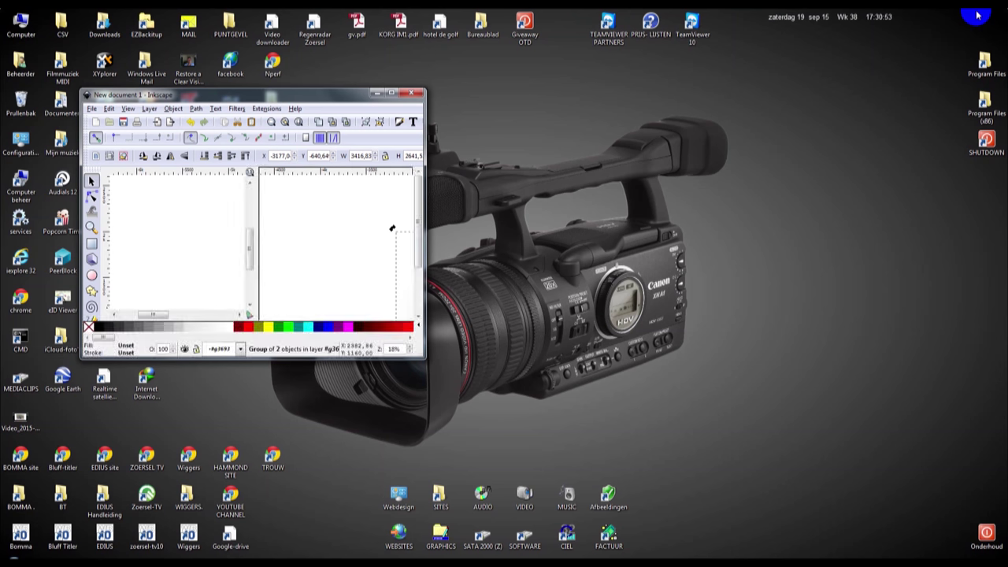
double_click(609, 504)
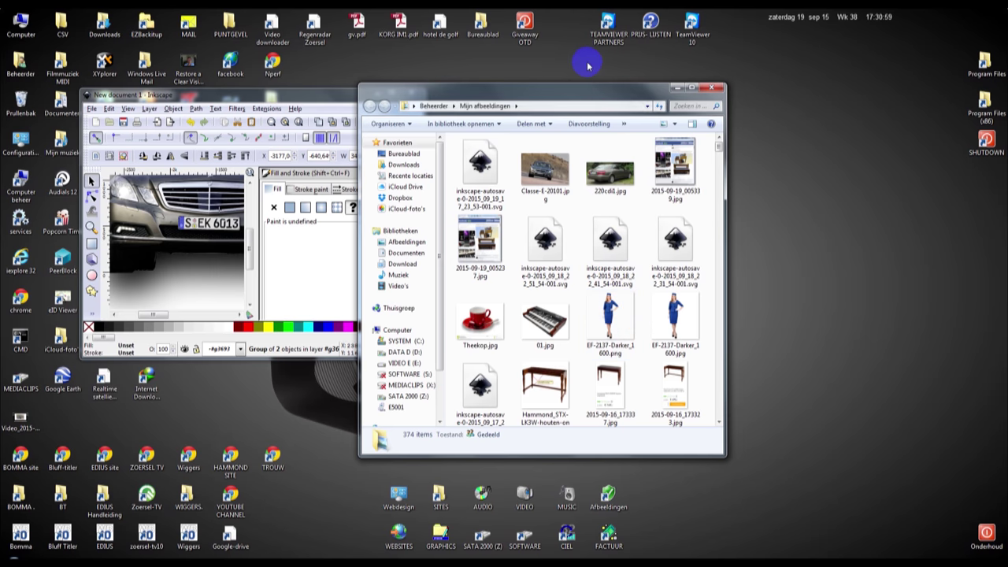
left_click_drag(583, 96, 748, 81)
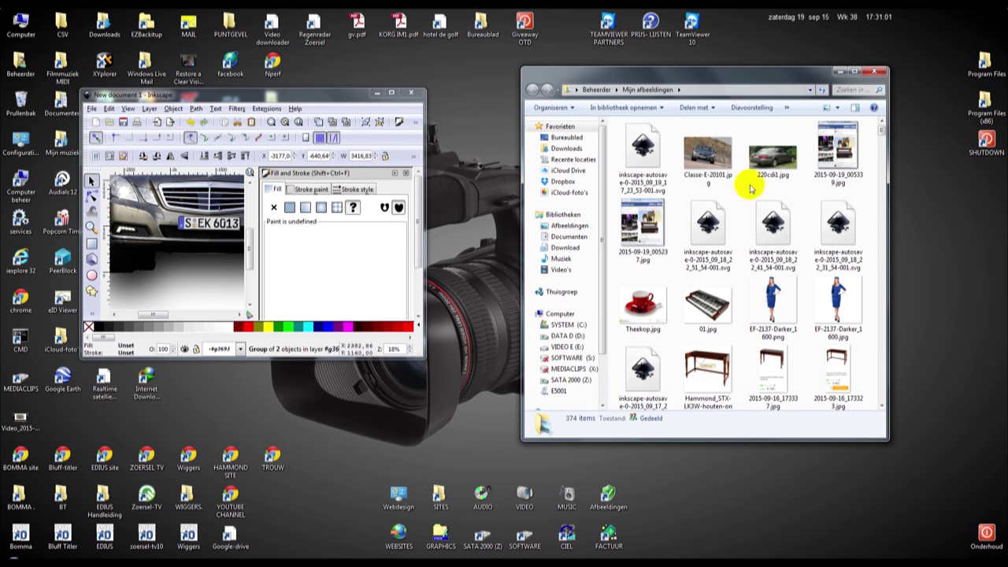
left_click_drag(773, 291, 247, 262)
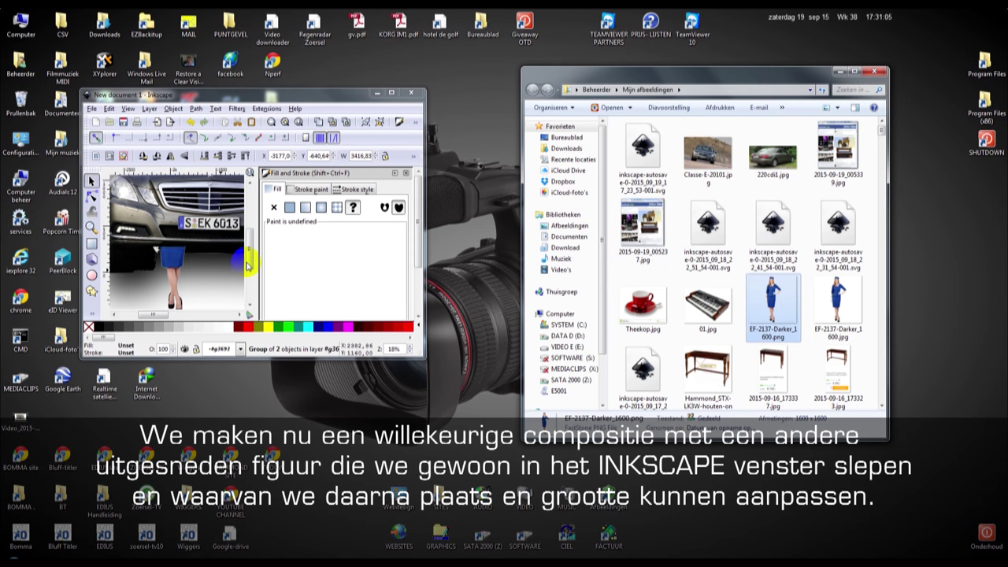
left_click(391, 94)
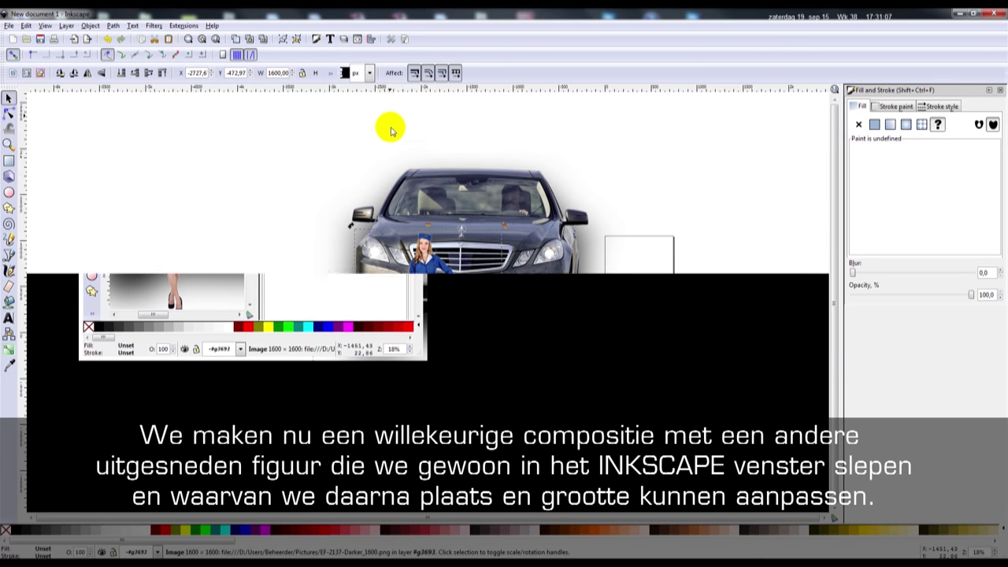
Move the car group left, set the stewardess beside it, and scale her to about 141%
left_click_drag(434, 285, 611, 218)
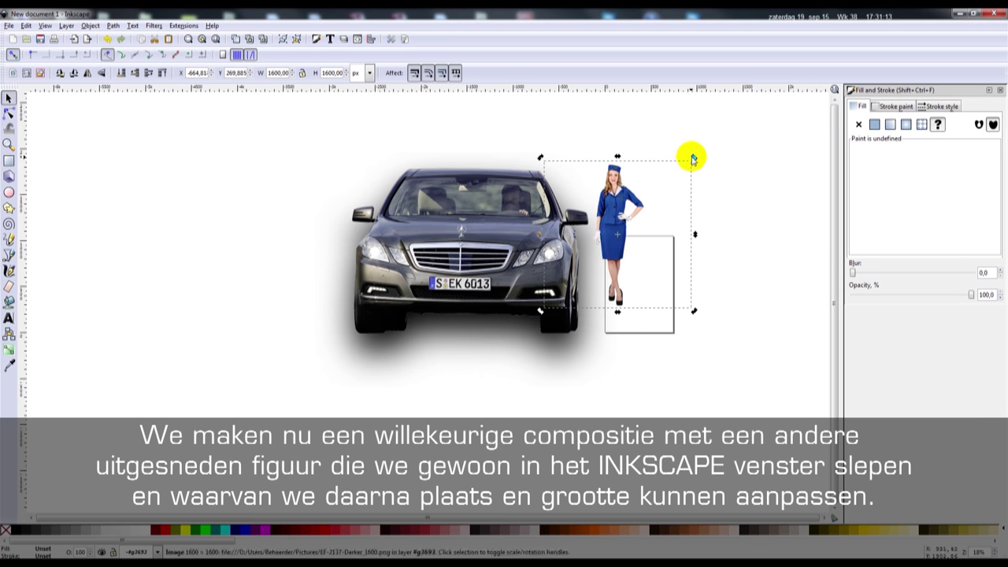
left_click(728, 160)
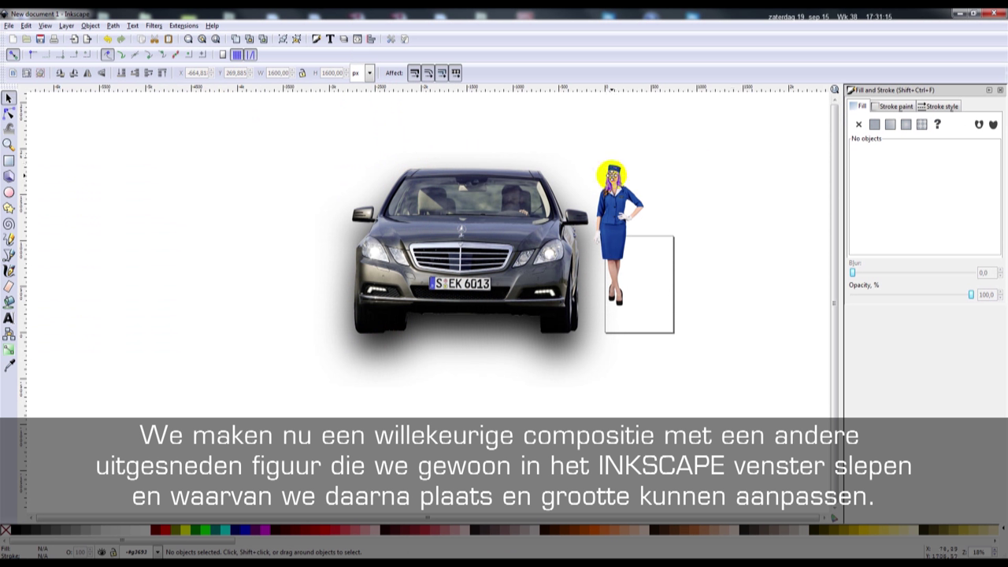
left_click(600, 184)
left_click_drag(464, 206, 512, 211)
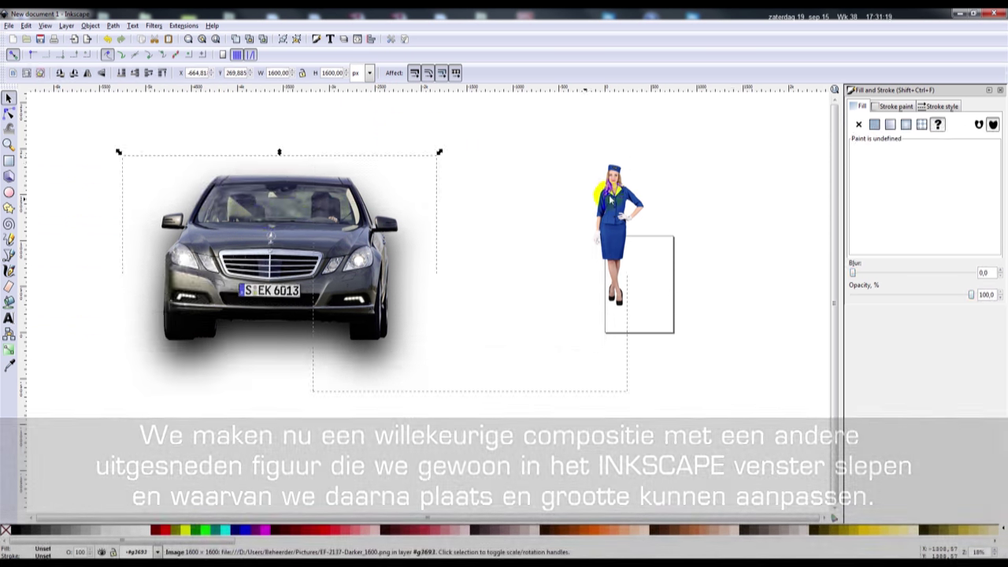
mouse_move(681, 169)
left_mouse_down()
mouse_move(524, 179)
mouse_move(632, 110)
left_mouse_up()
left_click_drag(489, 195, 427, 219)
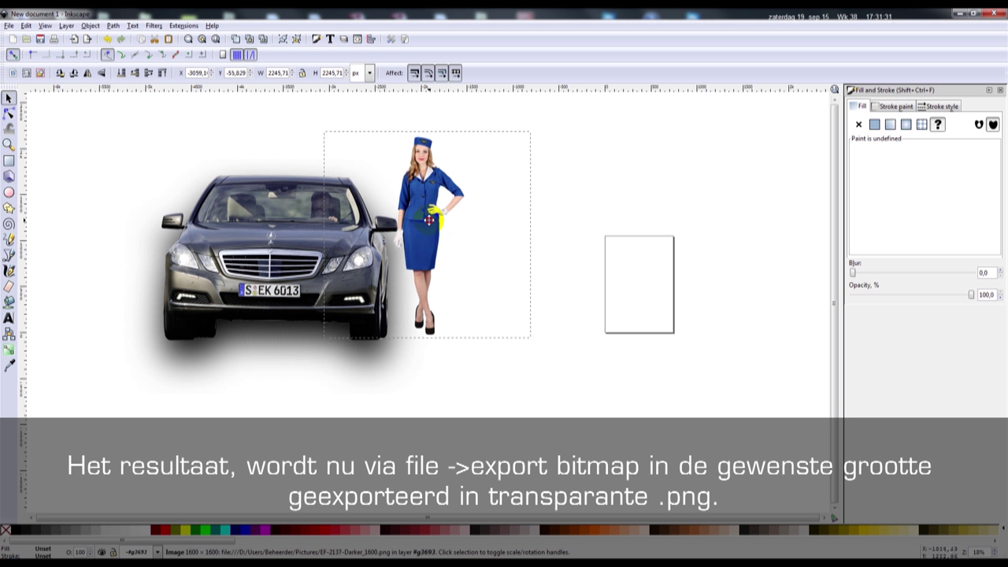
Enlarge the stewardess to about 2508.57 px and shift her slightly left against the car
key("ctrl")
mouse_move(533, 130)
left_mouse_down()
mouse_move(585, 102)
mouse_move(574, 118)
left_mouse_up()
left_click_drag(432, 221, 424, 221)
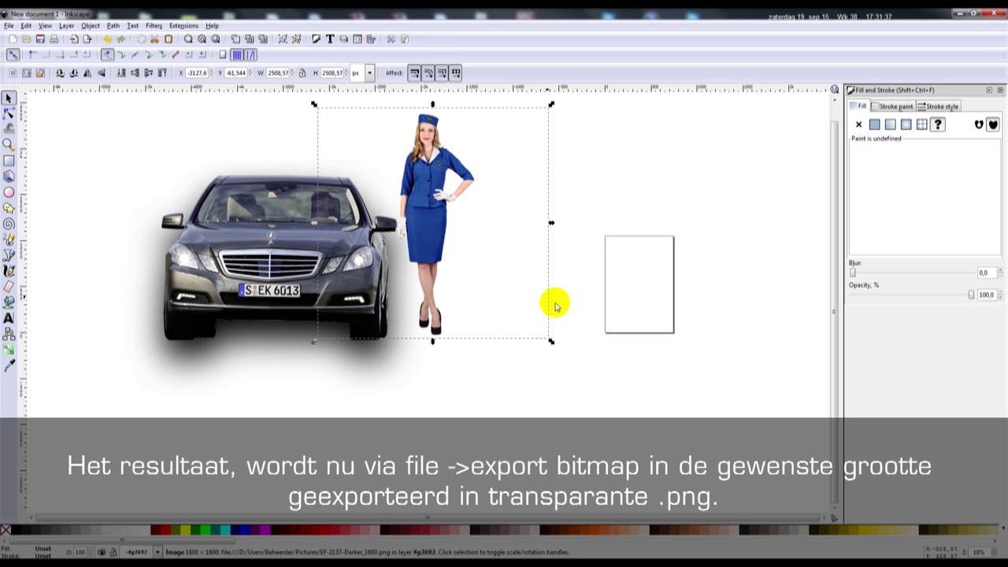